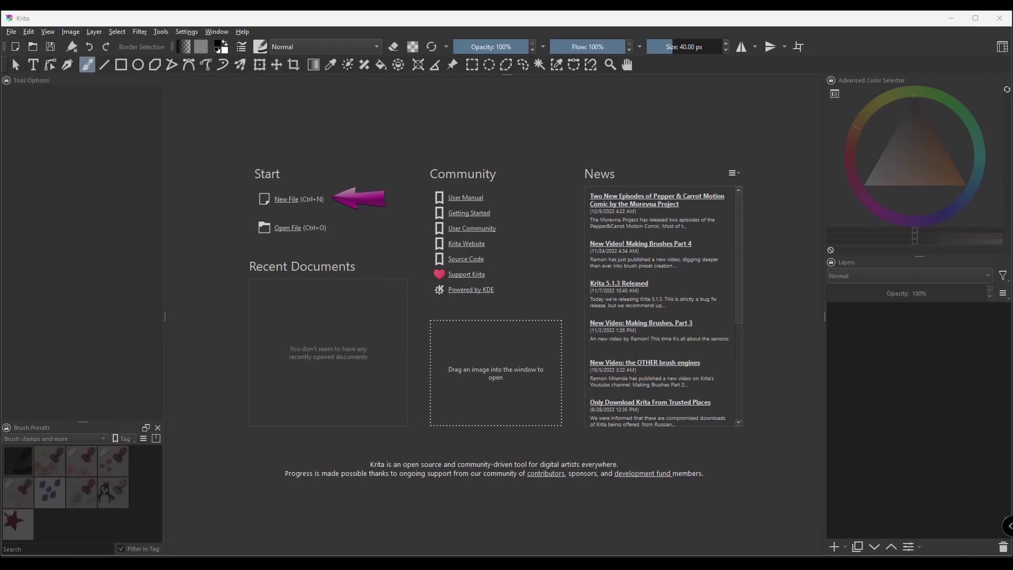
- Create a new document with width and height both set to 500 px
click(290, 201)
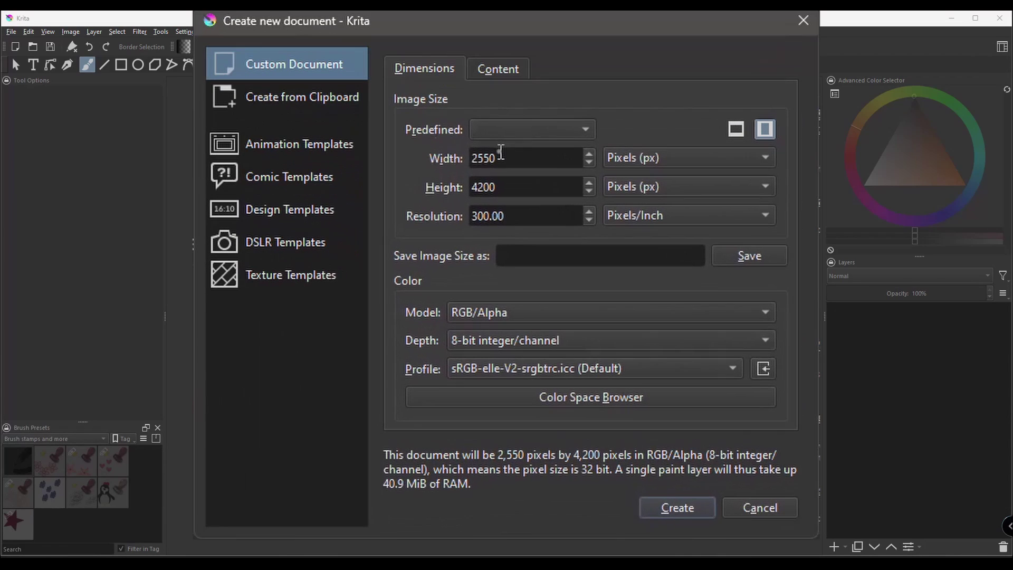
drag(504, 218, 452, 225)
text(500)
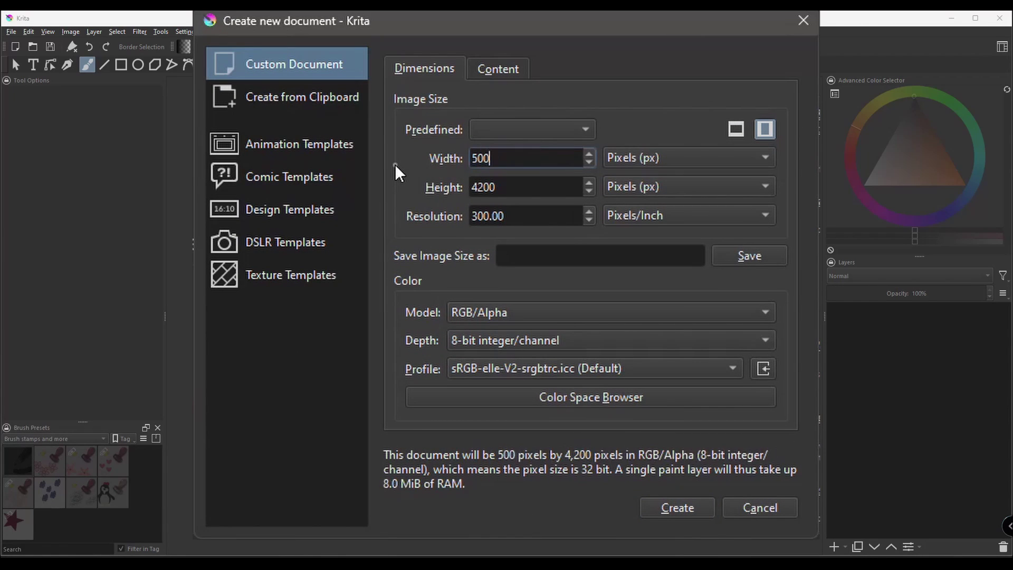
double_click(500, 186)
text(500)
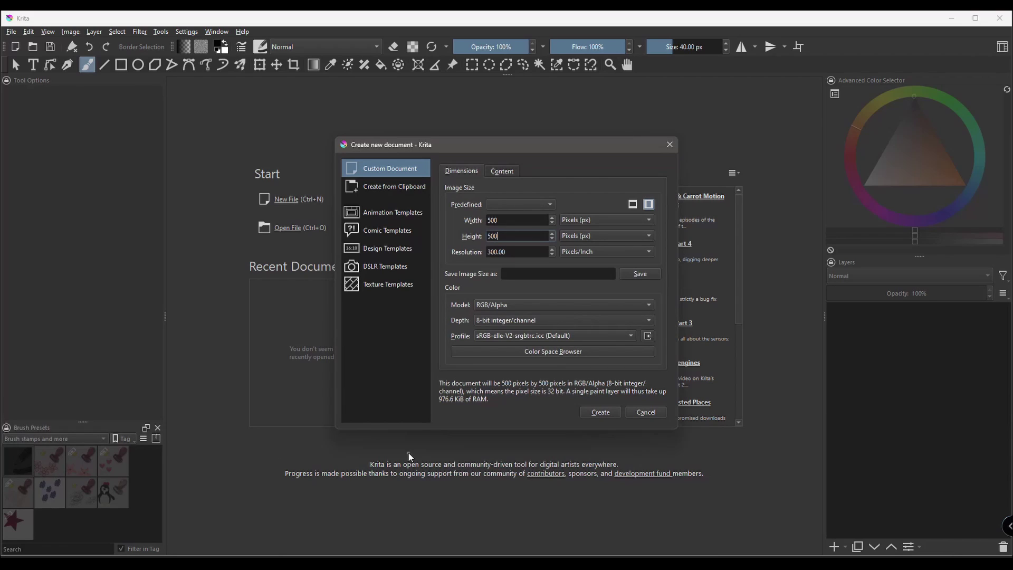
click(595, 413)
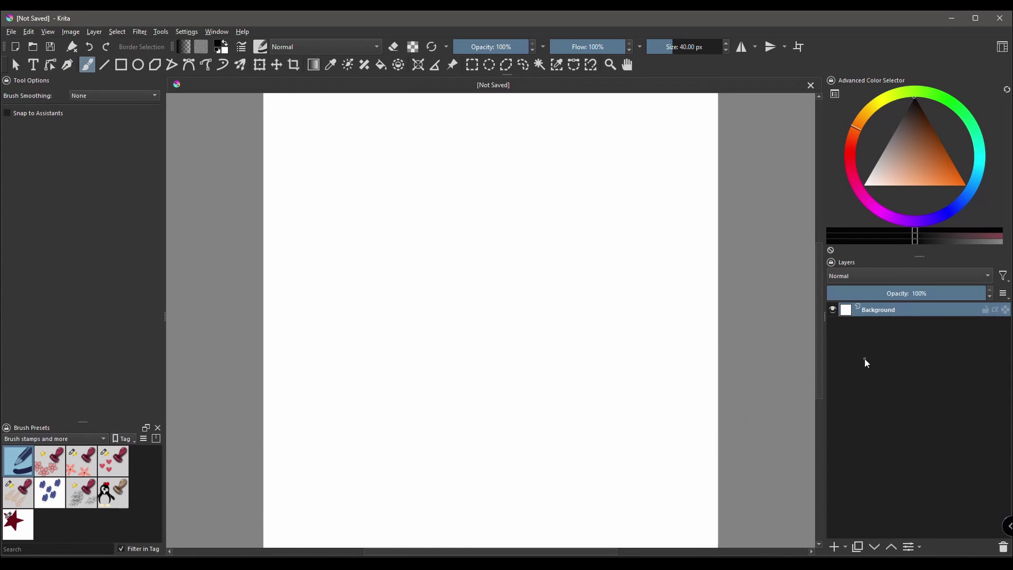
- Lock the Background layer and add Paint Layer 1 above it
click(985, 309)
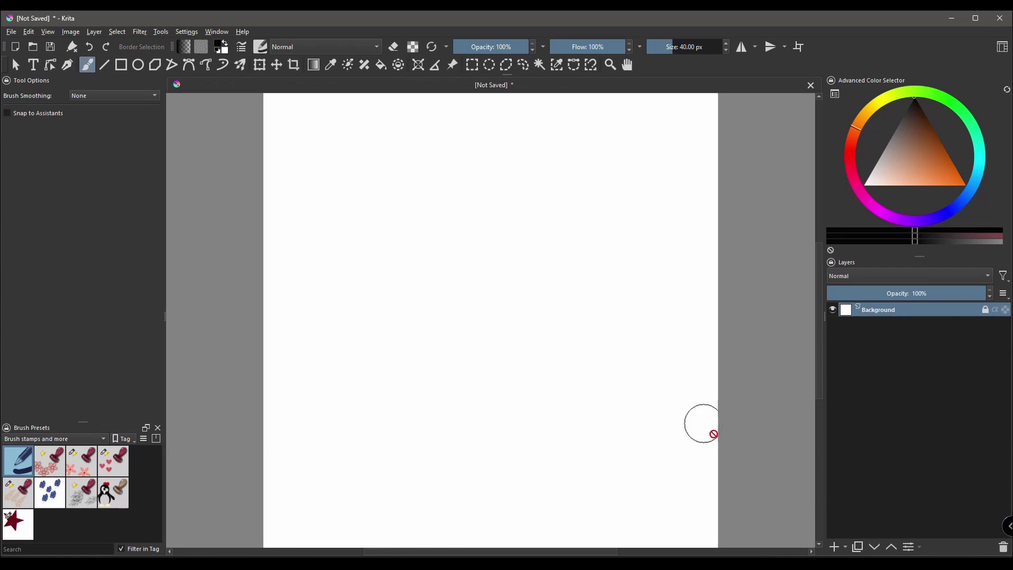
click(834, 548)
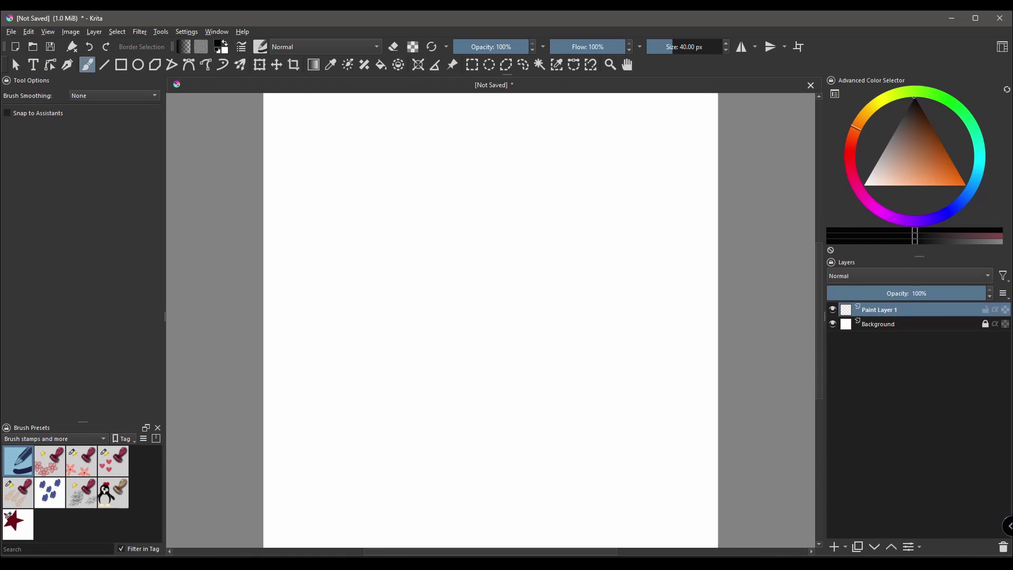
- Sketch guide circles for the penguin's head, body and feet
drag(386, 298, 425, 280)
drag(396, 430, 393, 430)
drag(464, 437, 462, 438)
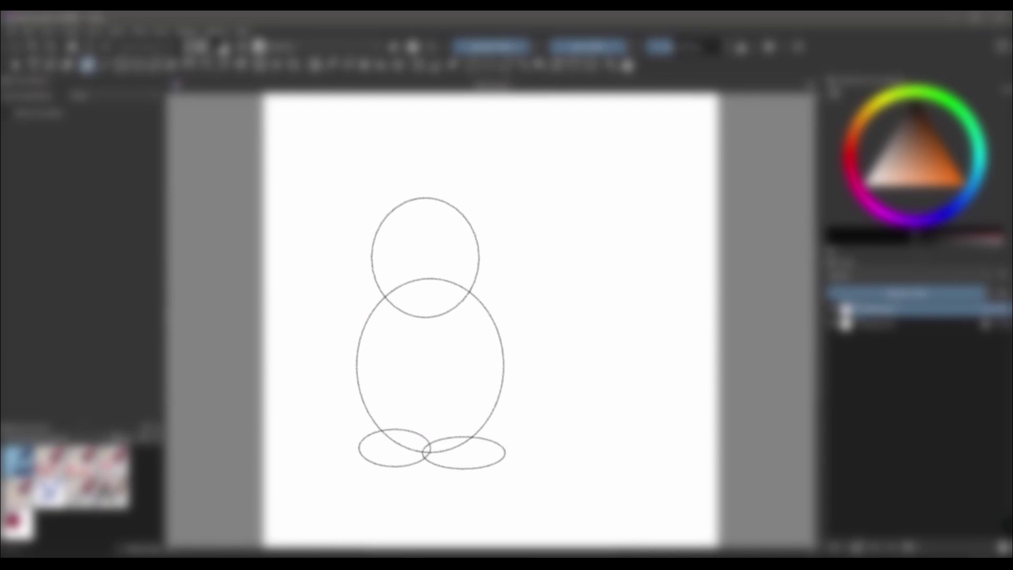
- Ink the penguin's head and body contour, beak and eyes
mouse_move(425, 198)
mouse_down()
mouse_move(358, 351)
mouse_move(377, 430)
mouse_up()
drag(425, 198, 473, 438)
mouse_move(411, 284)
mouse_down()
mouse_move(426, 316)
mouse_move(428, 274)
mouse_up()
mouse_move(433, 240)
mouse_down()
mouse_move(428, 257)
mouse_move(439, 249)
mouse_up()
drag(425, 248, 435, 269)
- Draw the penguin's pupils, belly, chest fluff and both wings
drag(393, 325, 383, 430)
drag(467, 348, 473, 438)
drag(448, 322, 480, 351)
drag(401, 320, 449, 316)
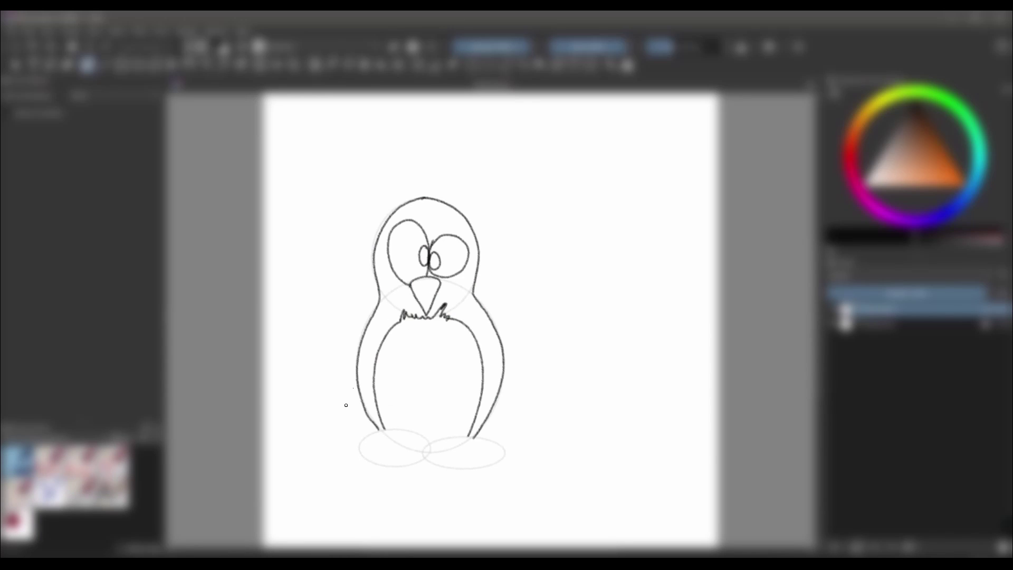
drag(377, 301, 317, 380)
drag(492, 304, 504, 390)
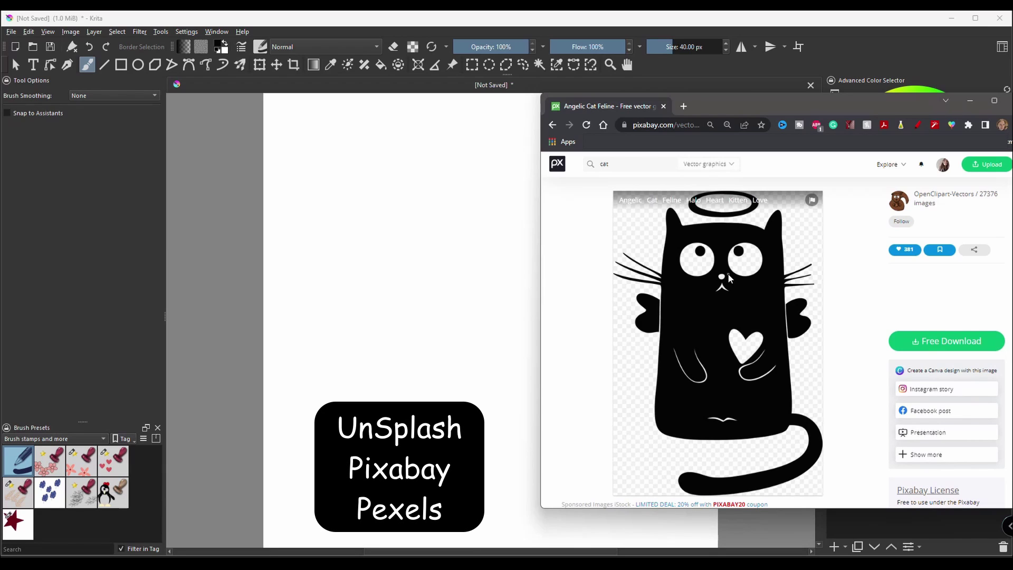
- Drop the Pixabay cat image onto the Krita canvas and insert it as a new layer
drag(728, 273, 390, 301)
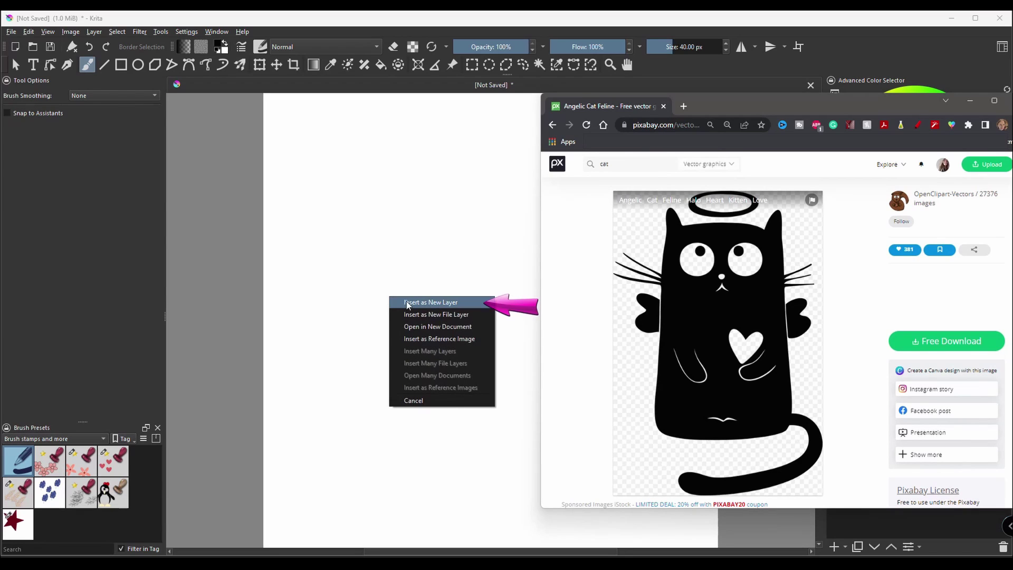
click(433, 302)
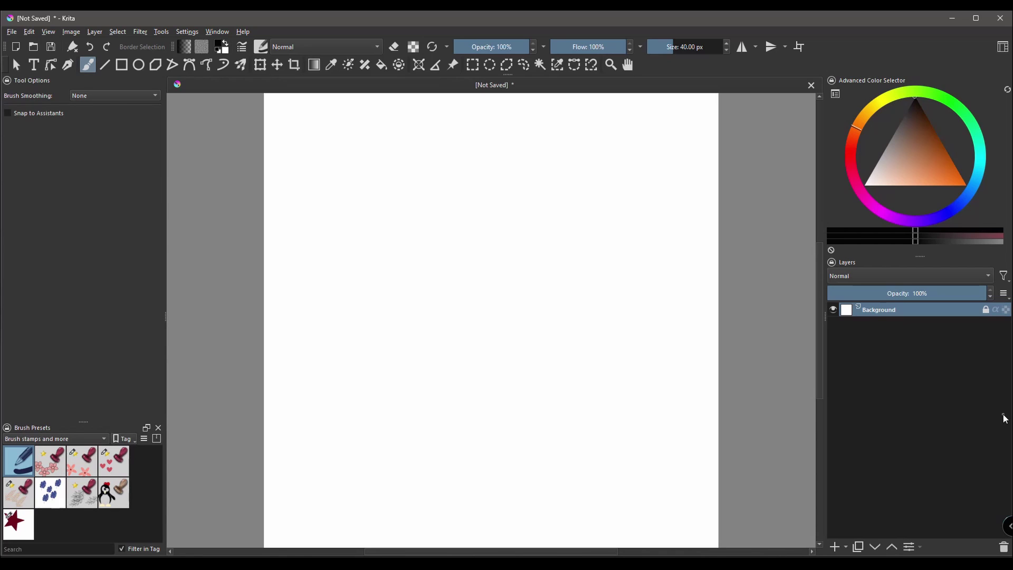
- Open the Import Layer file dialog from Layer > Import/Export
click(94, 32)
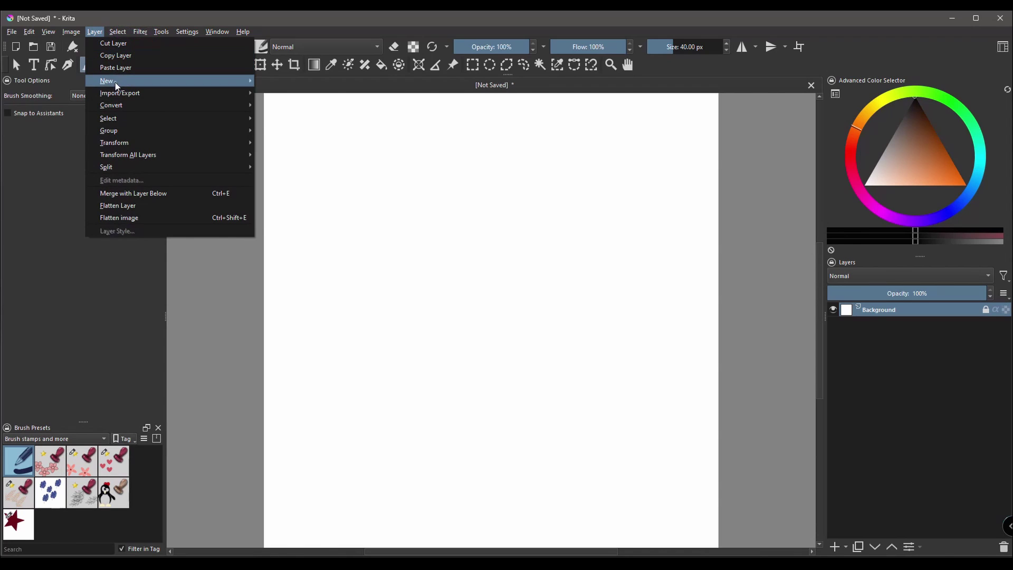
mouse_move(110, 95)
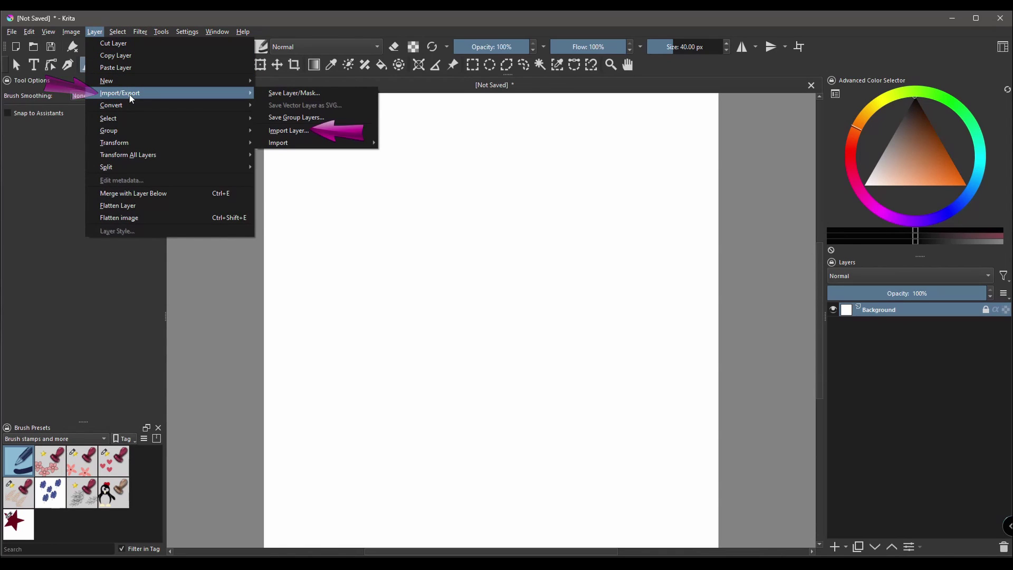
click(281, 131)
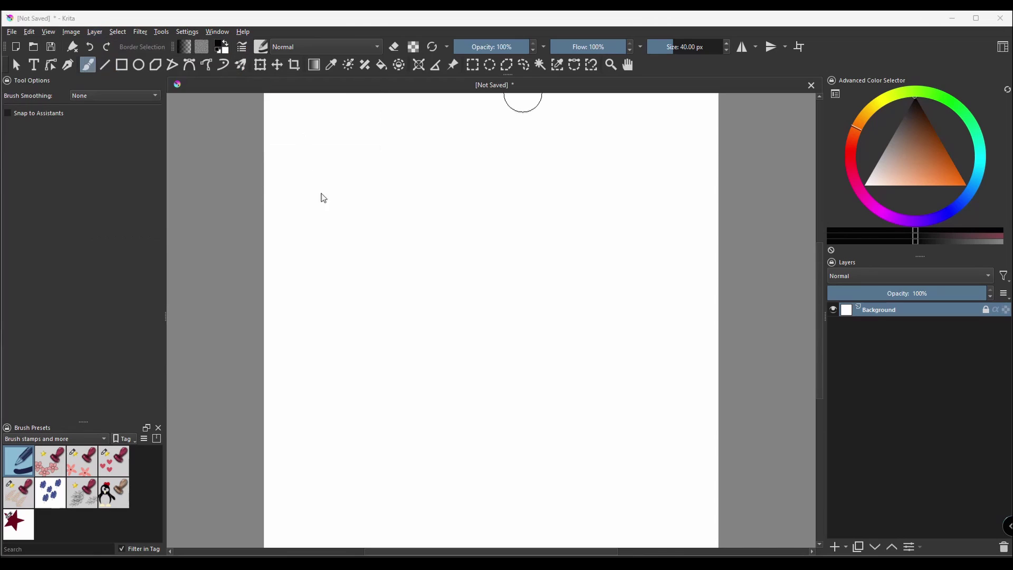
drag(173, 170, 182, 270)
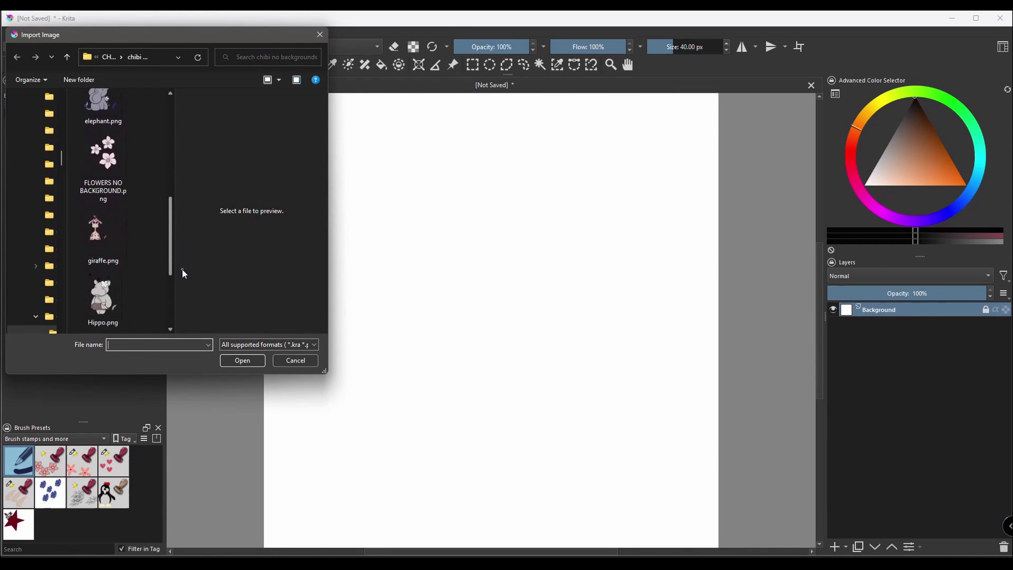
- Select giraffe.png and import it as a new layer
click(98, 223)
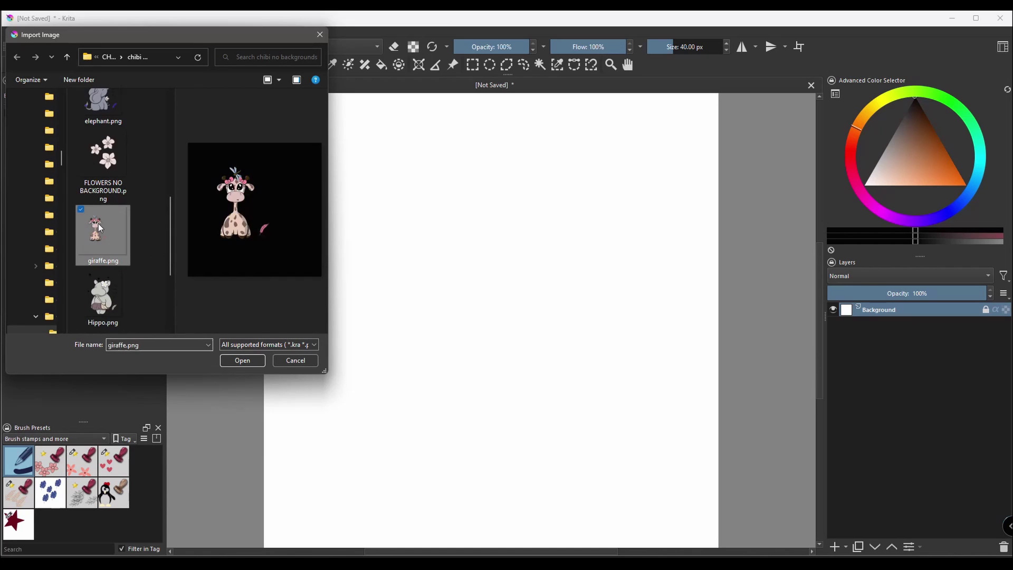
click(242, 360)
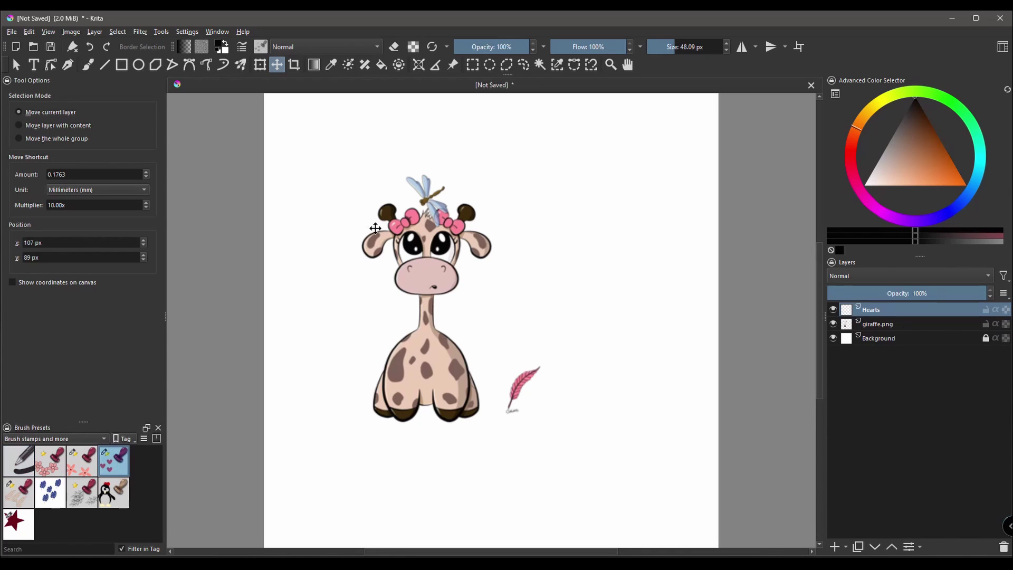
- Stamp brown hearts around the giraffe with the heart stamp preset
click(88, 64)
click(348, 302)
click(549, 184)
click(638, 294)
click(535, 264)
- Enlarge the heart stamp and add large pink hearts across the canvas
click(479, 504)
click(594, 138)
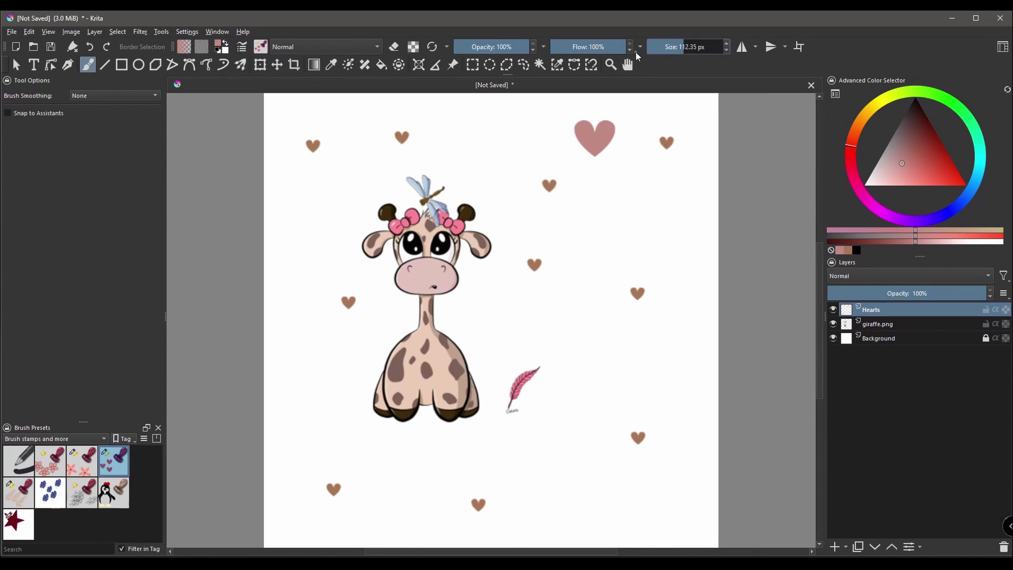
click(612, 238)
click(312, 212)
click(346, 378)
- Stamp black hearts, shrinking the stamp to about 43 px for the smaller ones
click(413, 480)
click(573, 438)
click(914, 102)
click(352, 113)
click(584, 358)
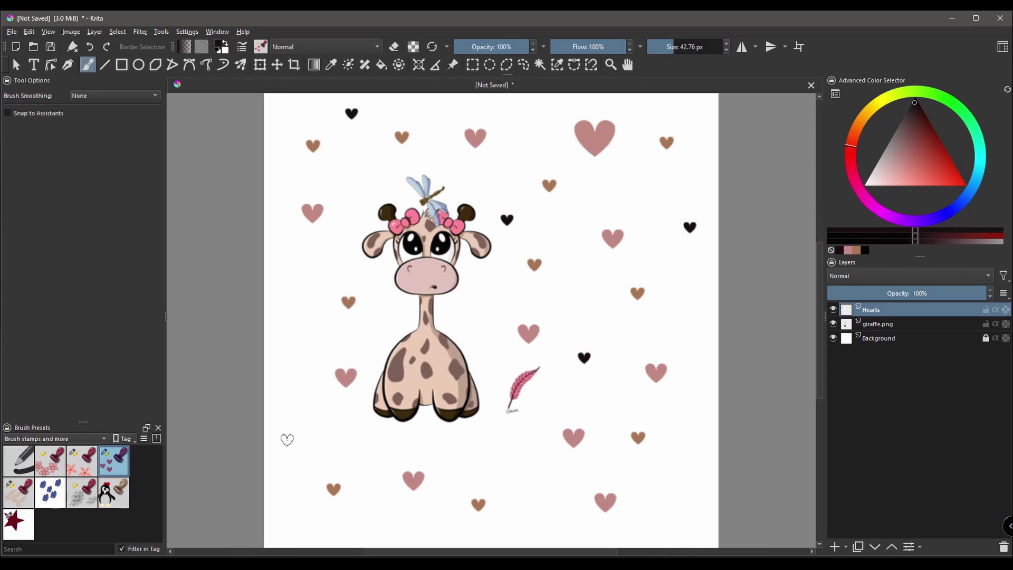
click(287, 439)
- Add a layer named Stars and stamp dusky pink stars around the giraffe
click(684, 508)
click(835, 547)
text(Stars)
click(18, 524)
click(902, 164)
click(361, 175)
click(292, 329)
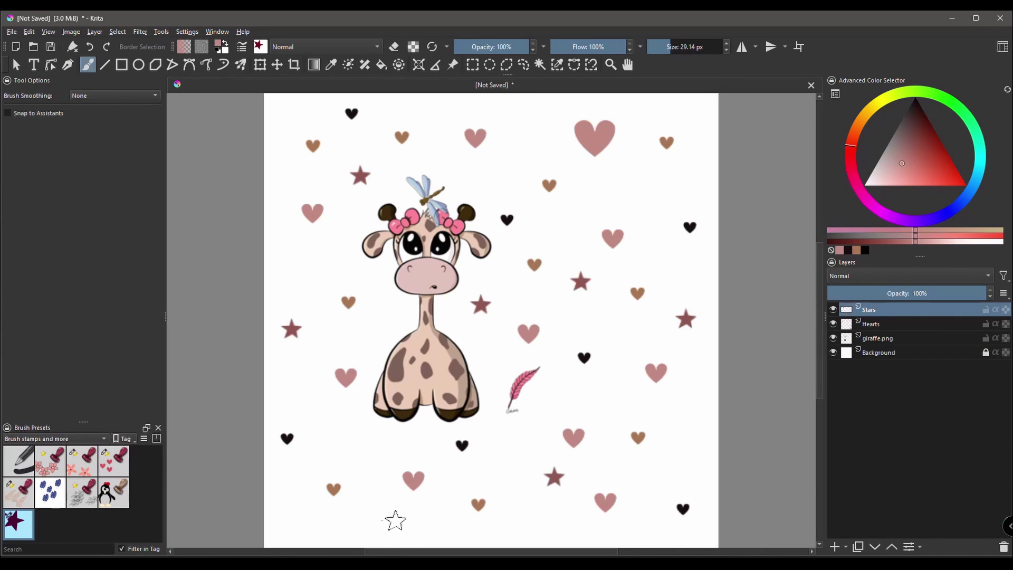
click(361, 449)
click(291, 518)
- Add a large black star and small 11 px stars, then turn on the tiled preview
click(865, 250)
click(305, 264)
click(645, 179)
click(667, 253)
click(915, 154)
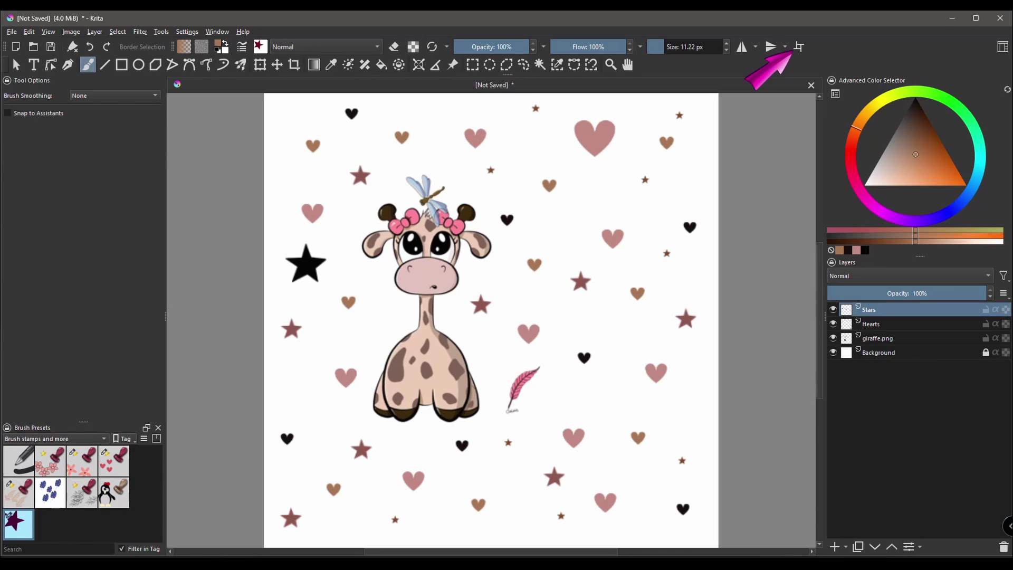
click(799, 48)
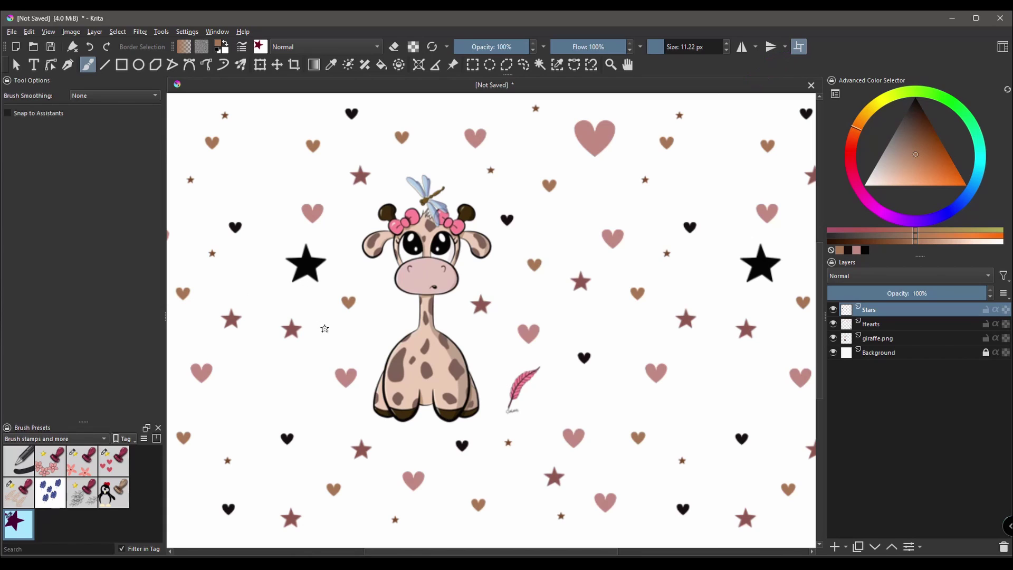
- Zoom out on the wraparound view of the tiled pattern
scroll(362, 277, down, 4)
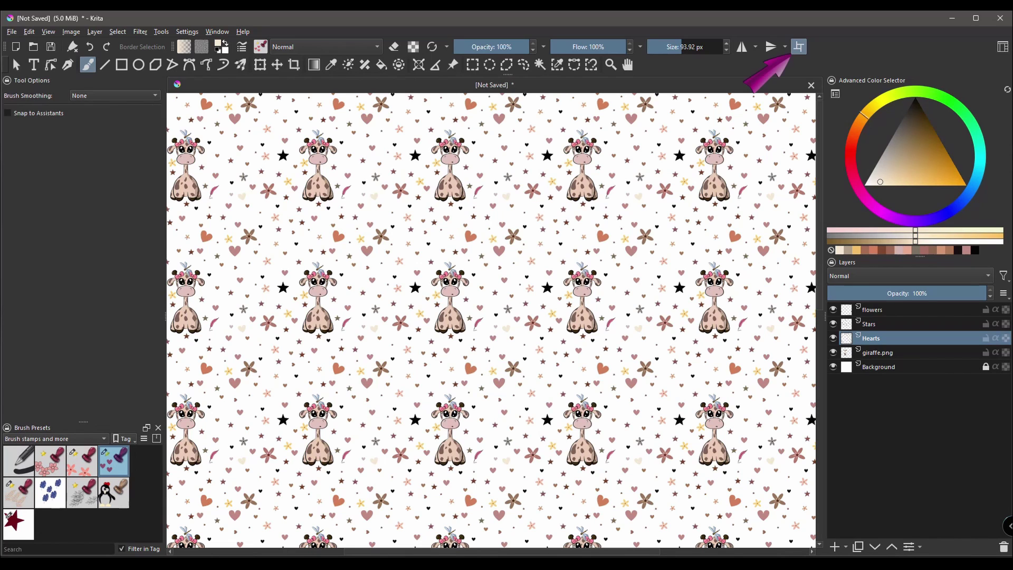
- Turn off wraparound mode and scroll the single tile back into view
click(800, 47)
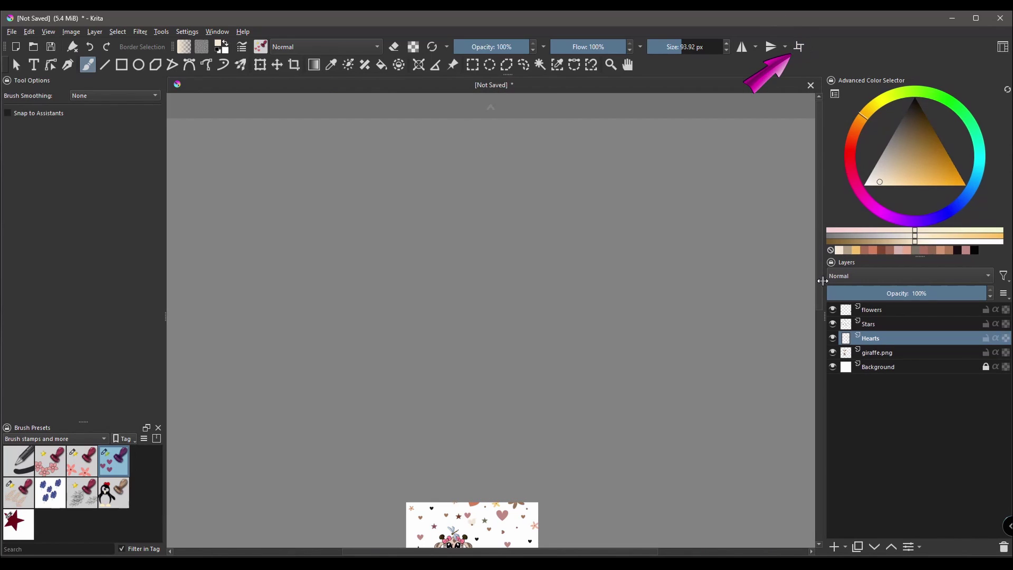
drag(810, 335, 815, 414)
scroll(633, 357, up, 1)
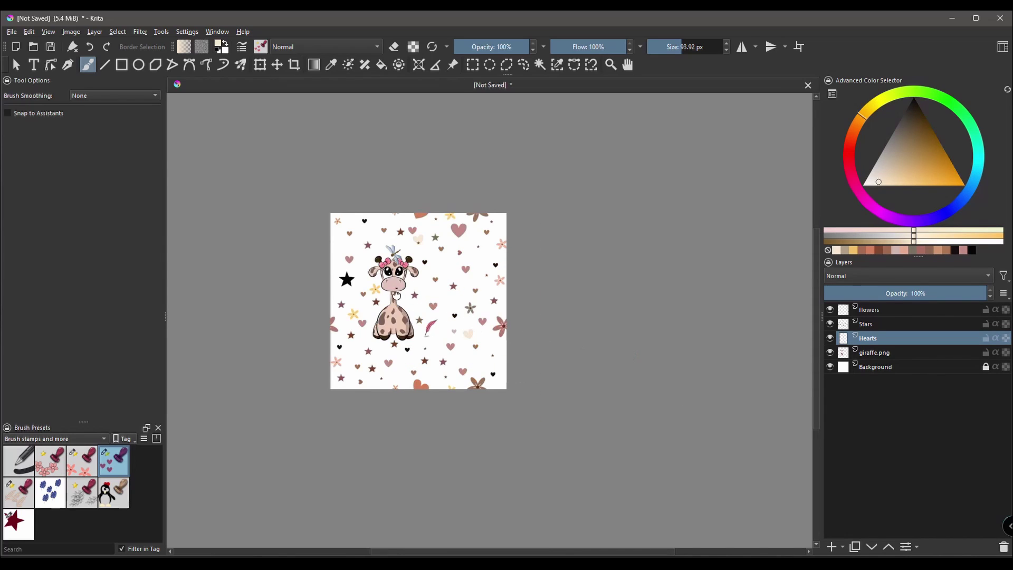
scroll(440, 299, up, 2)
scroll(440, 298, right, 1)
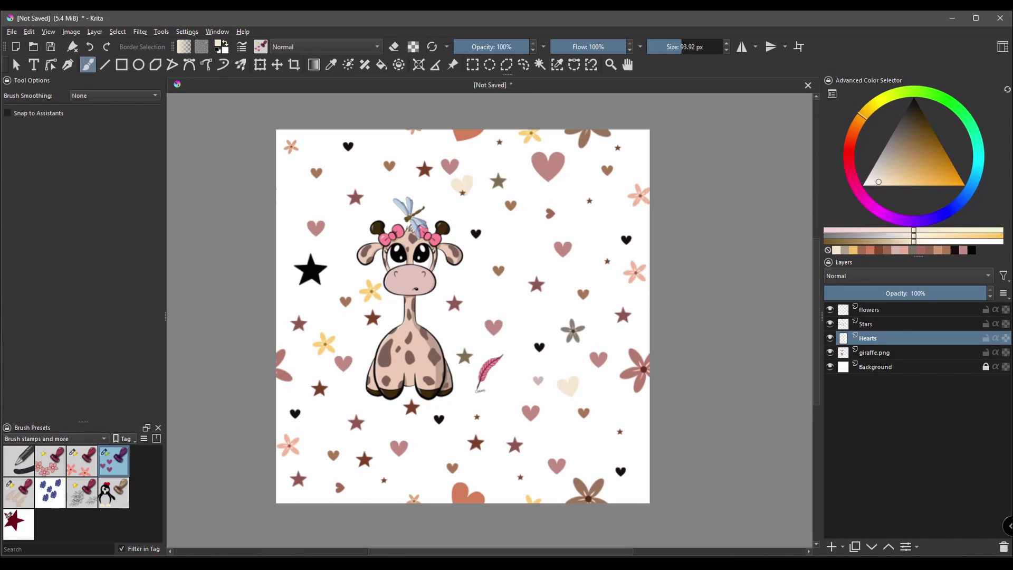
click(11, 32)
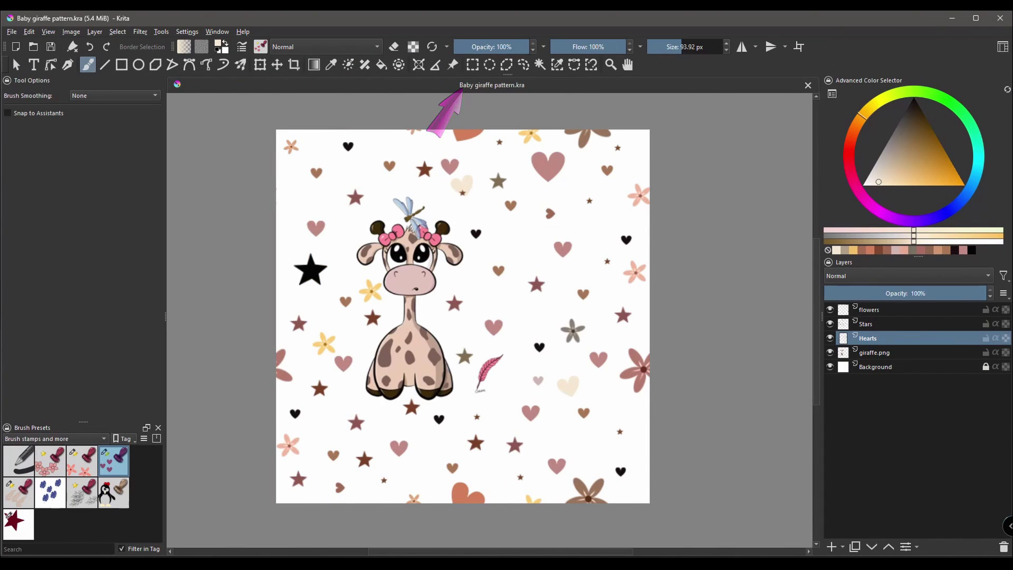
- Select the layers from flowers down to giraffe.png
click(869, 311)
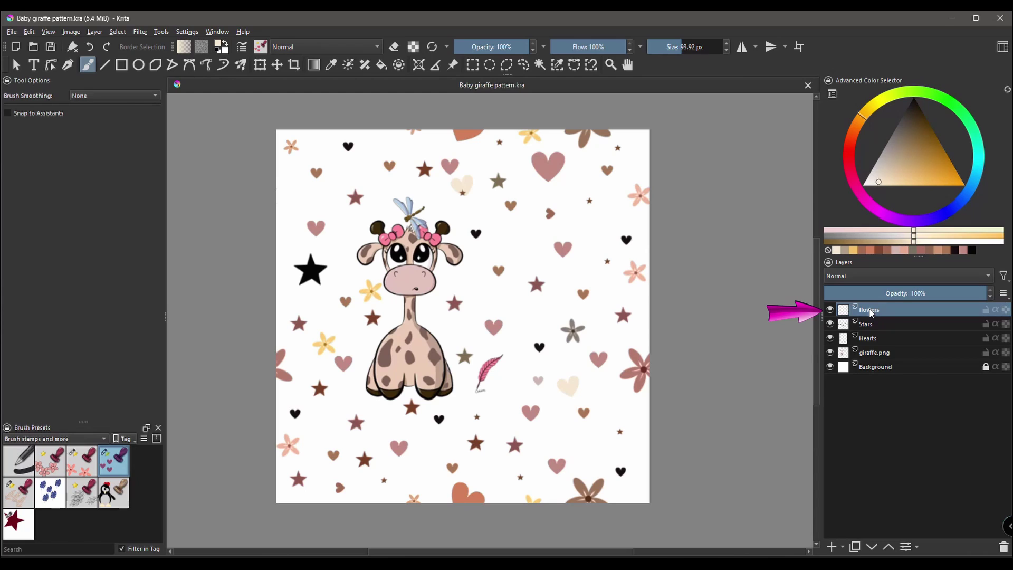
shift+click(878, 354)
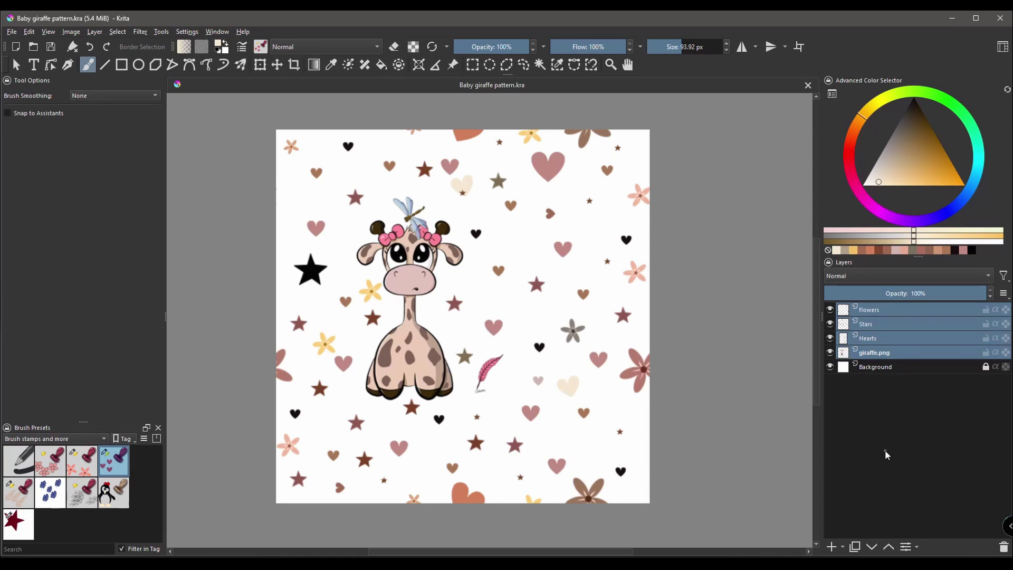
- Merge the selected pattern layers and name the merged layer 'Baby Giraffe Pattern'
key(ctrl+e)
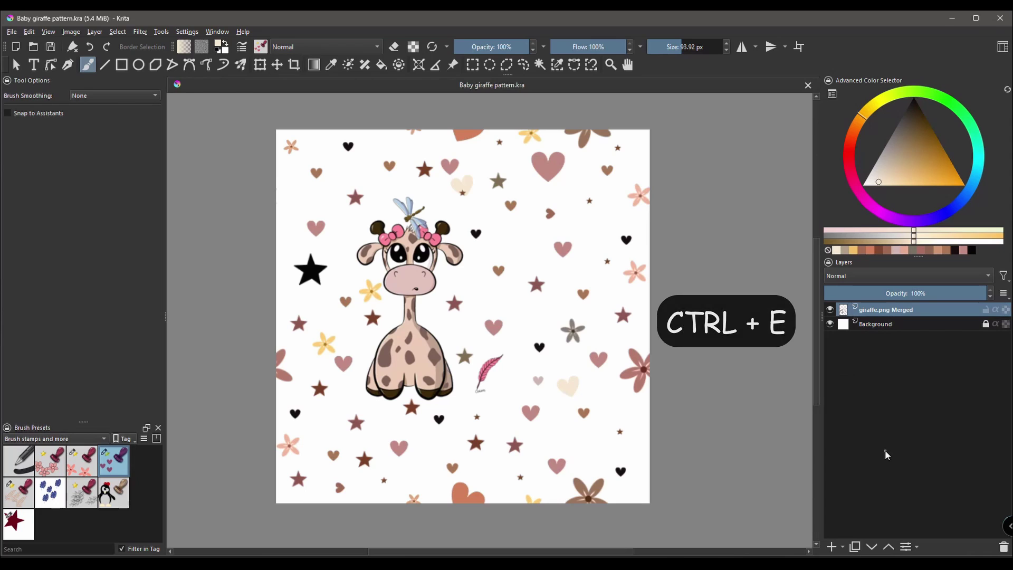
double_click(876, 310)
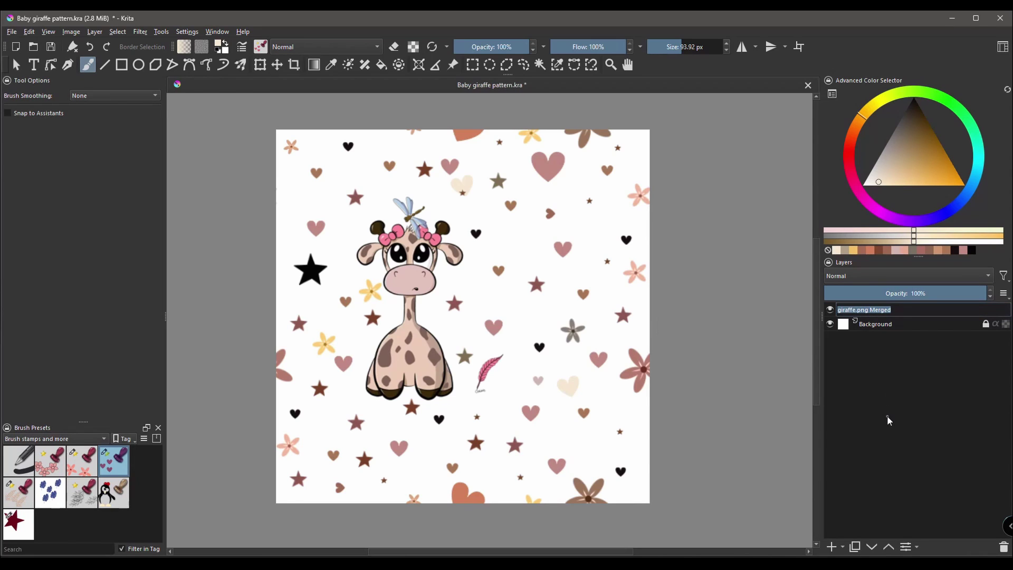
text(Baby Giraffe Pattern)
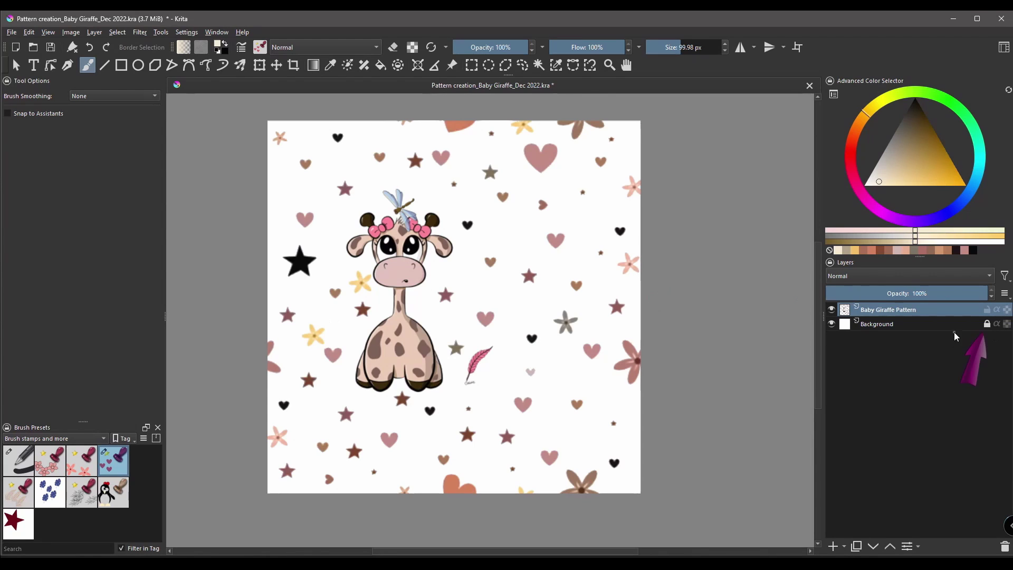
- Unlock the white Background layer and delete it
click(987, 324)
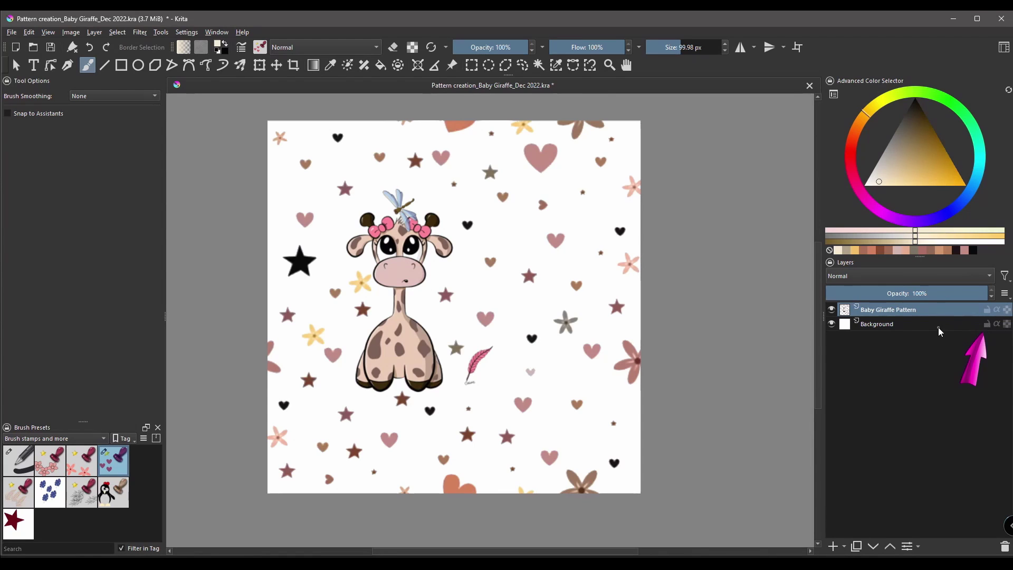
click(1005, 546)
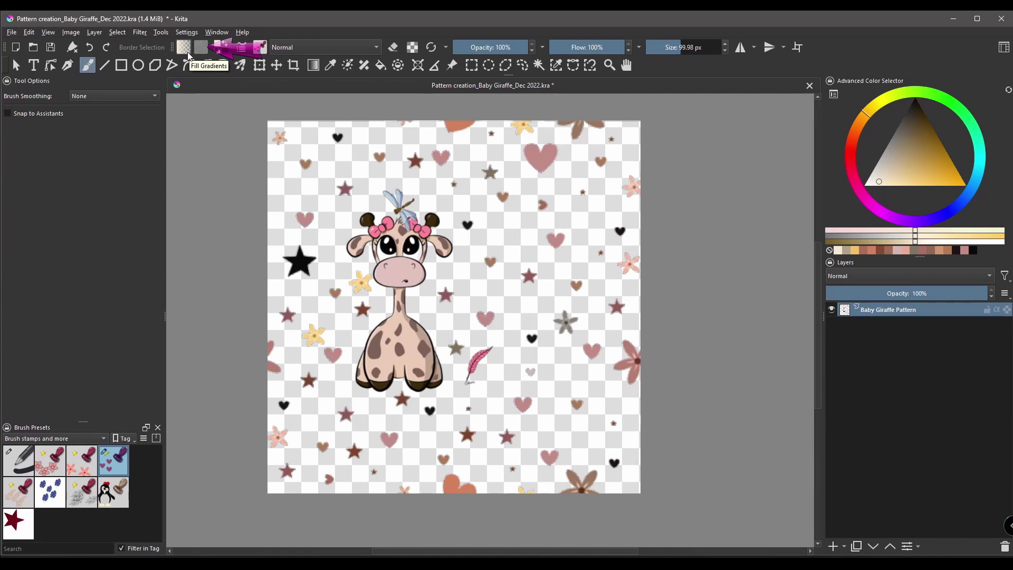
- Update a Custom Pattern from the current layer and choose Add to Predefined Patterns
click(200, 48)
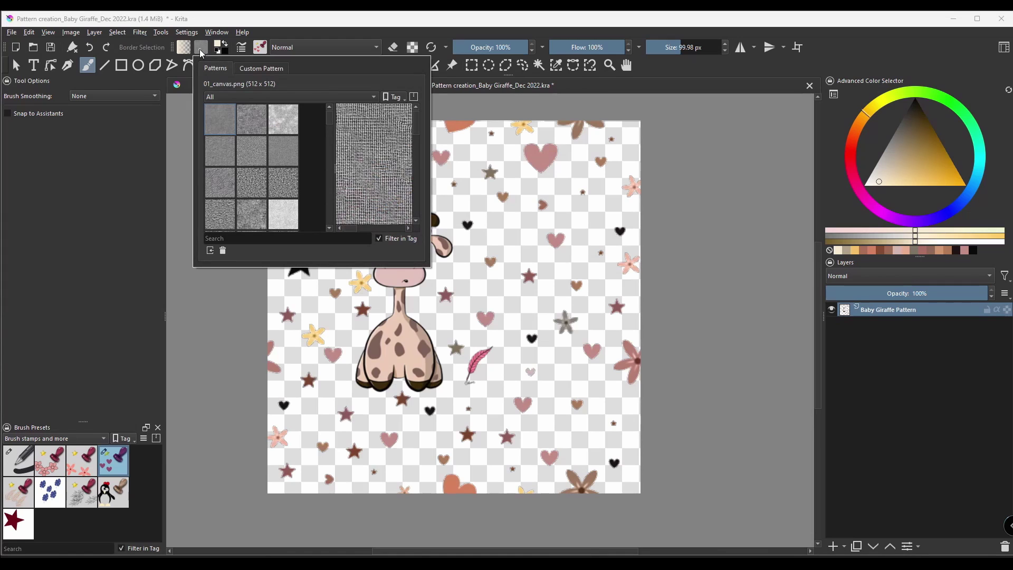
mouse_move(331, 124)
mouse_down()
mouse_move(329, 200)
mouse_move(331, 113)
mouse_up()
click(249, 68)
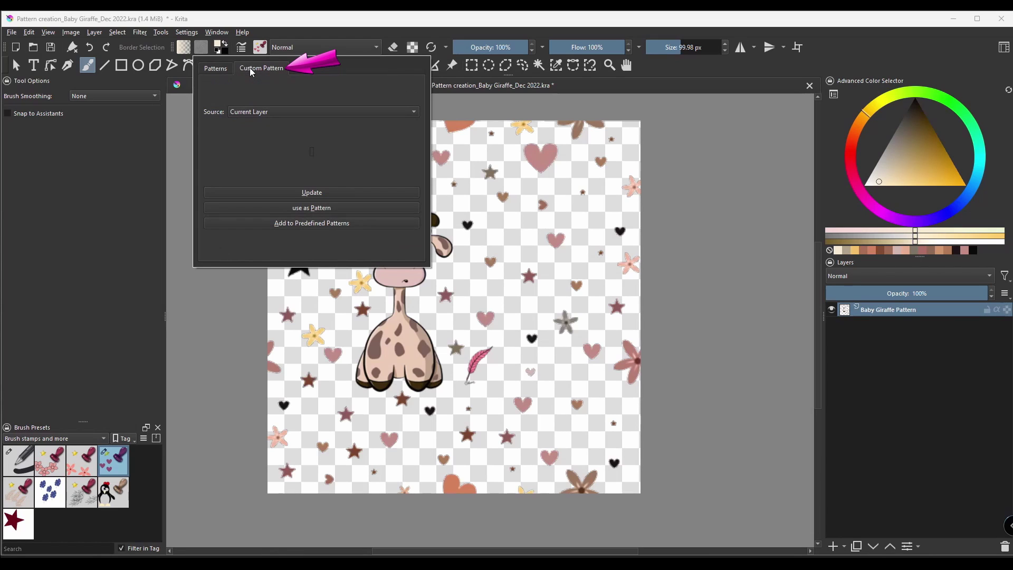
click(314, 192)
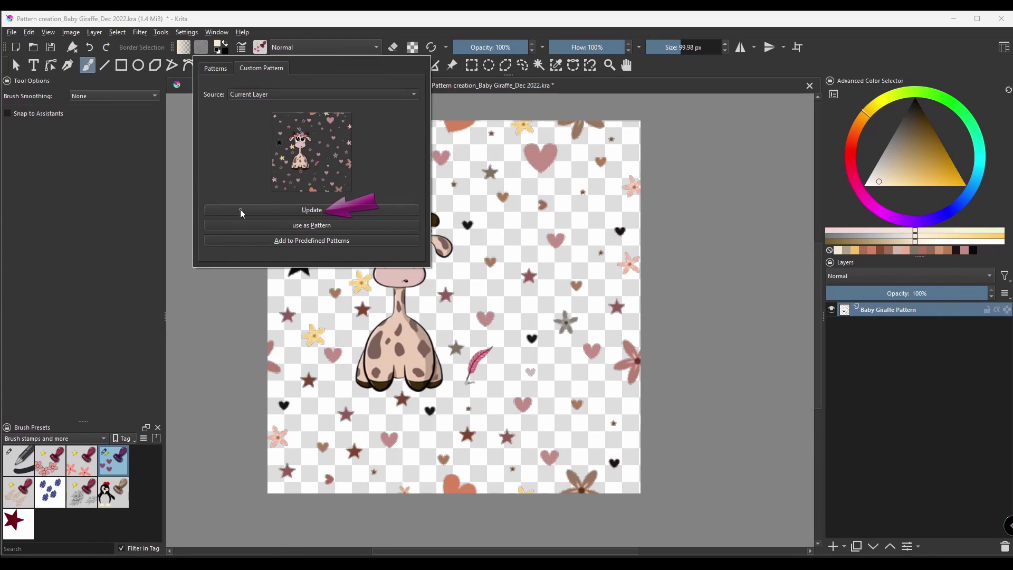
click(317, 242)
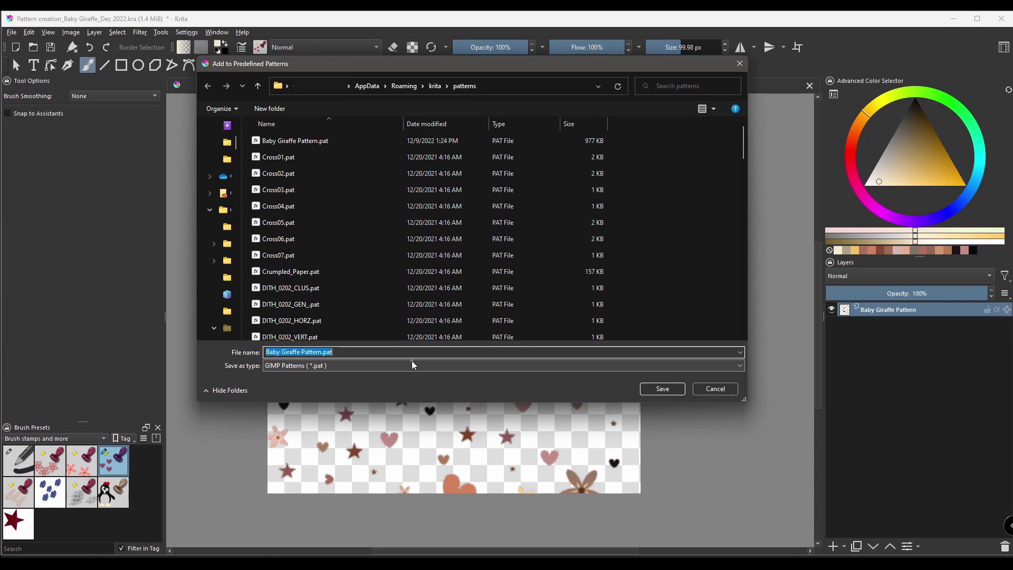
- Change the pattern file name to CH_Baby Giraffe Pattern_Dec 2022.pat and save it
key(Home)
text(CH_)
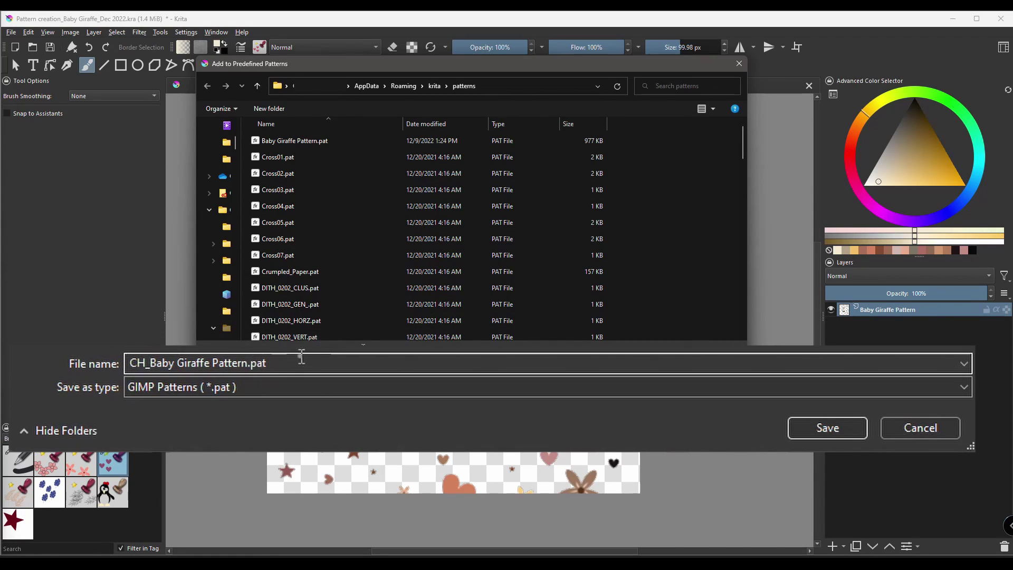
click(249, 363)
text(_)
text(Dec 20)
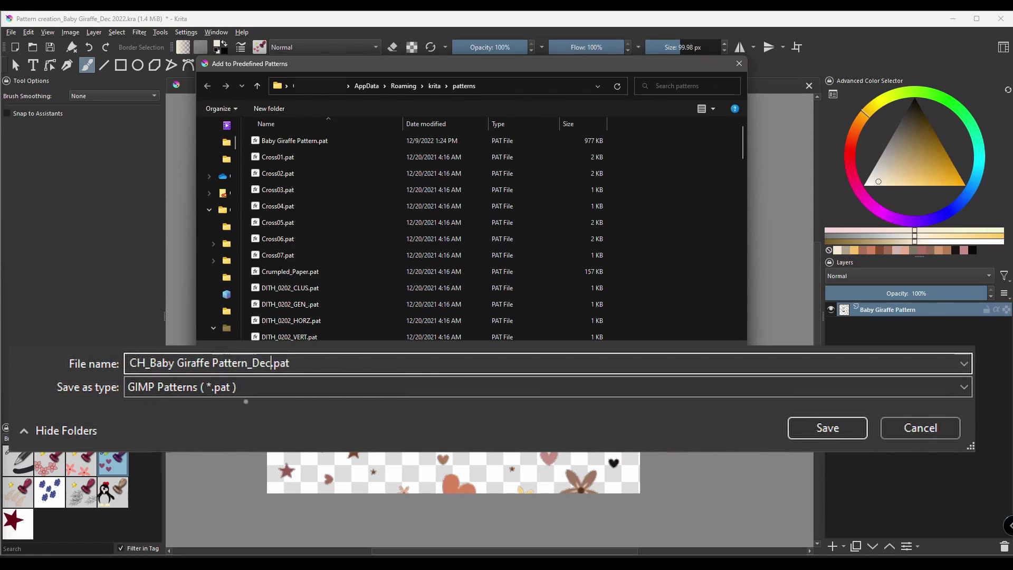
text(22)
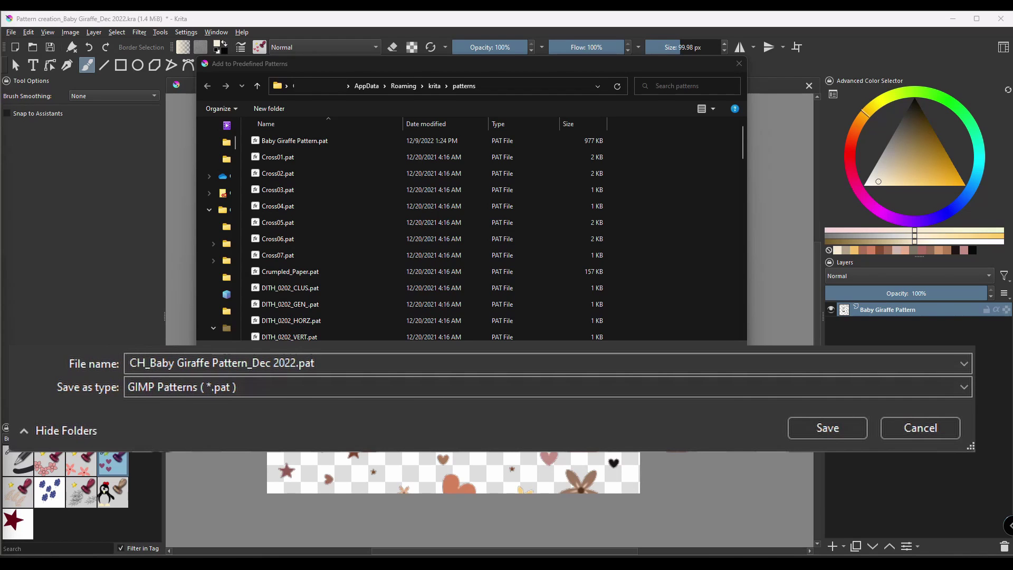
click(333, 407)
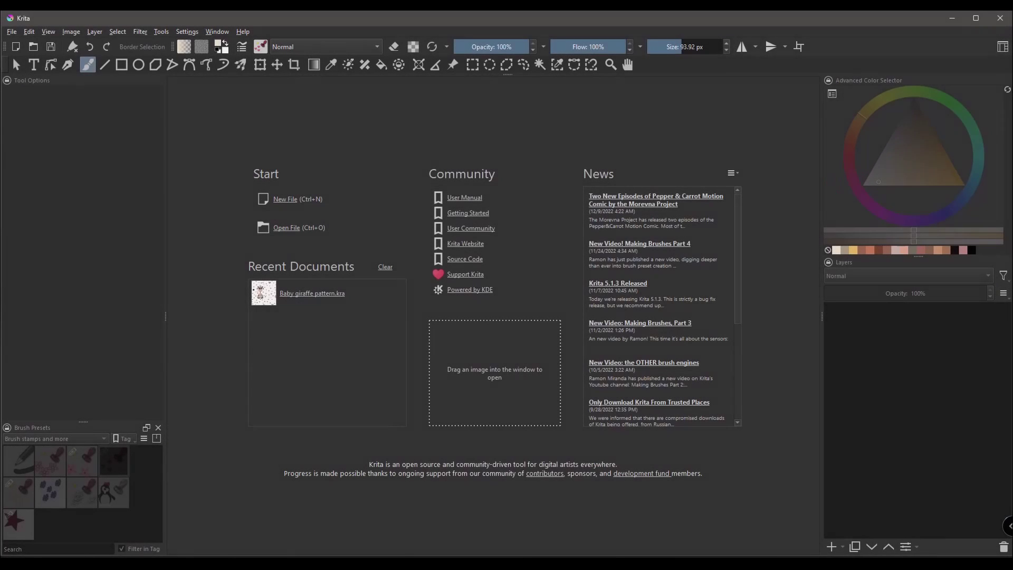
- Create a landscape US Letter (300 ppi) document and add Paint Layer 1 above Background
click(295, 200)
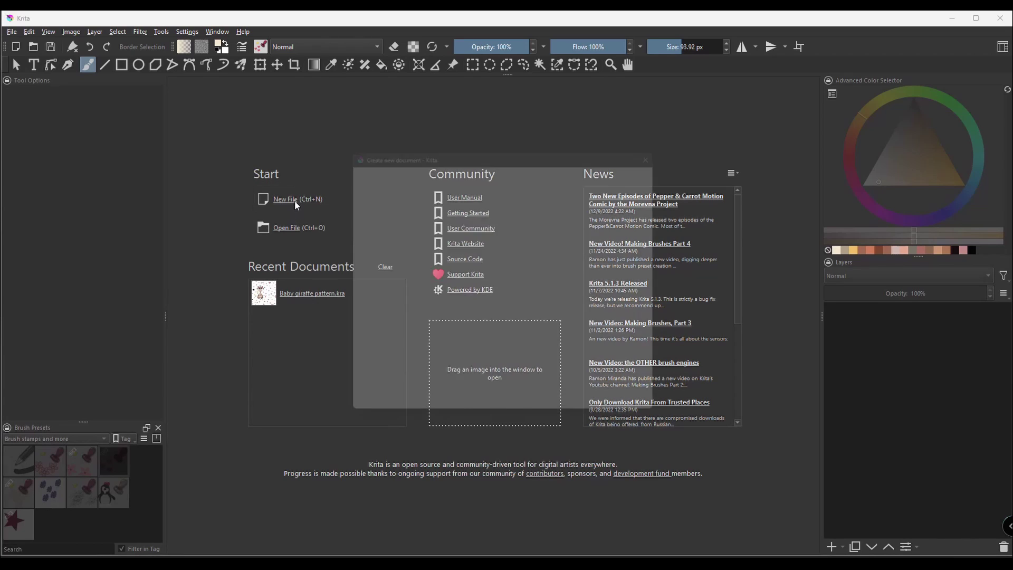
click(529, 206)
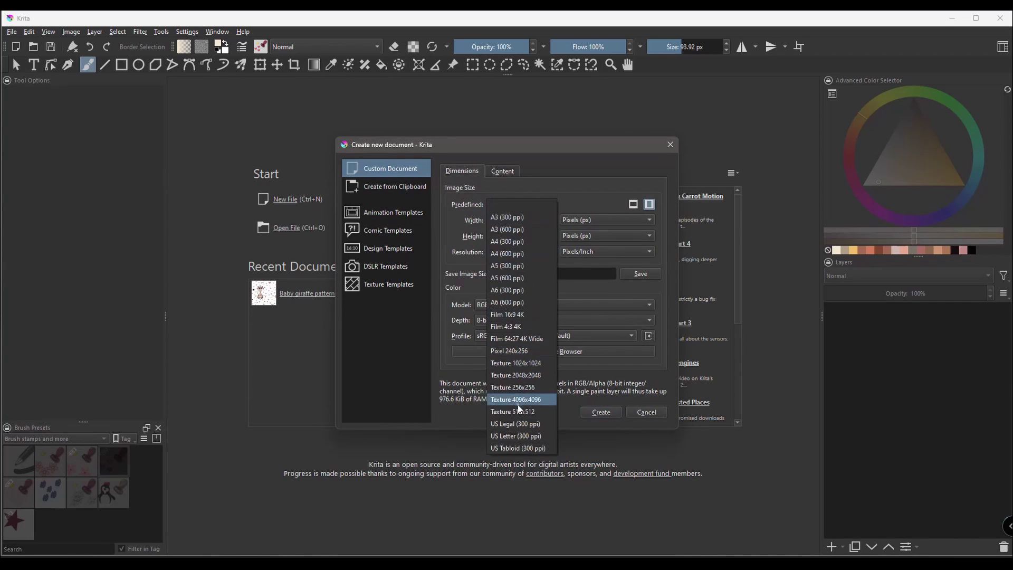
click(505, 436)
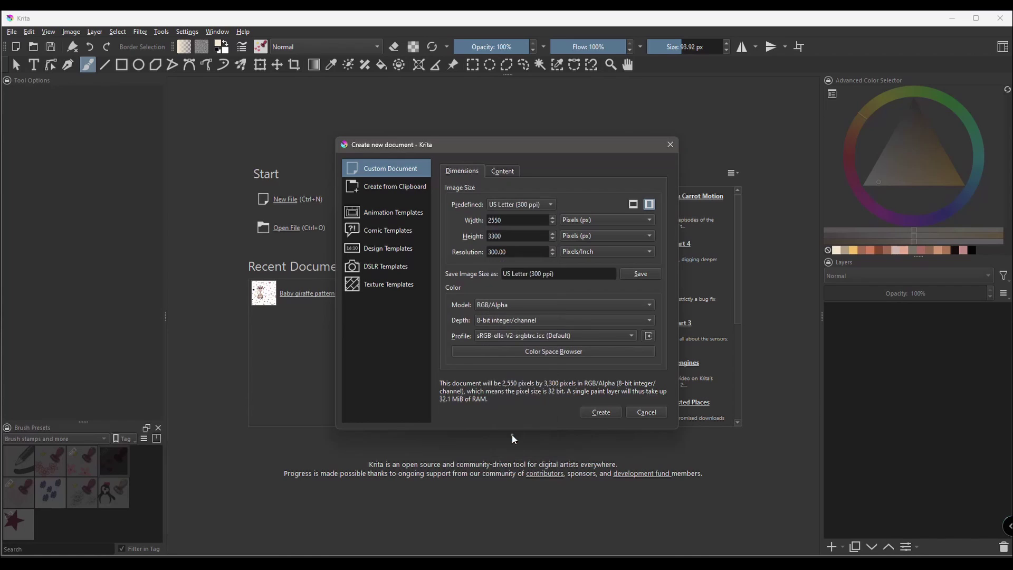
click(634, 207)
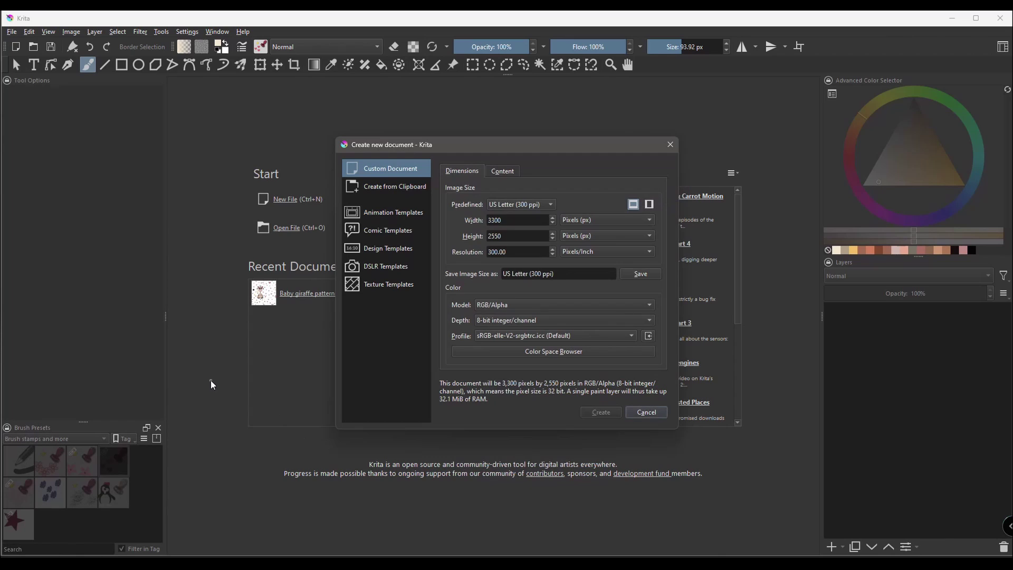
key(Return)
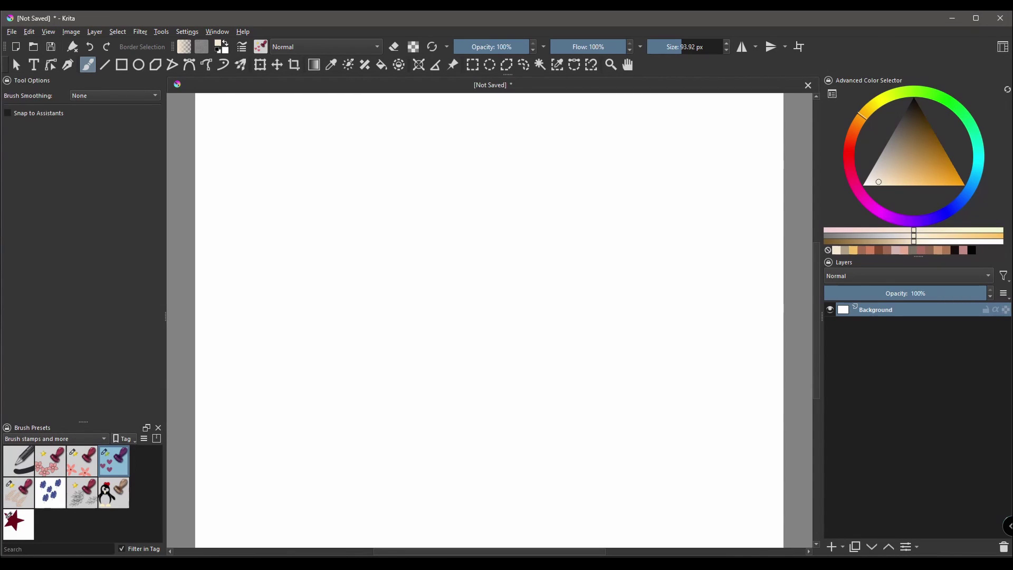
click(833, 547)
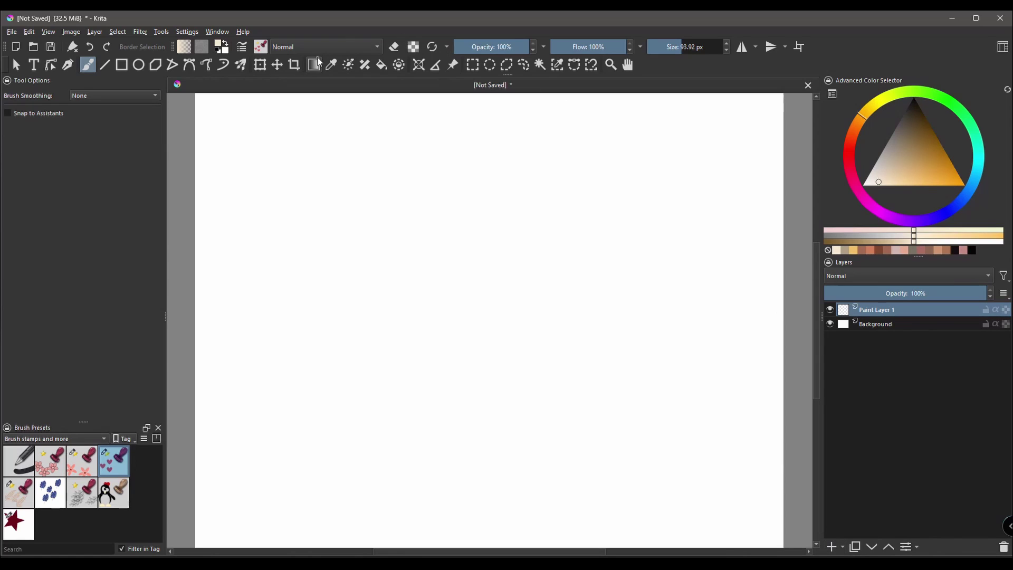
click(382, 65)
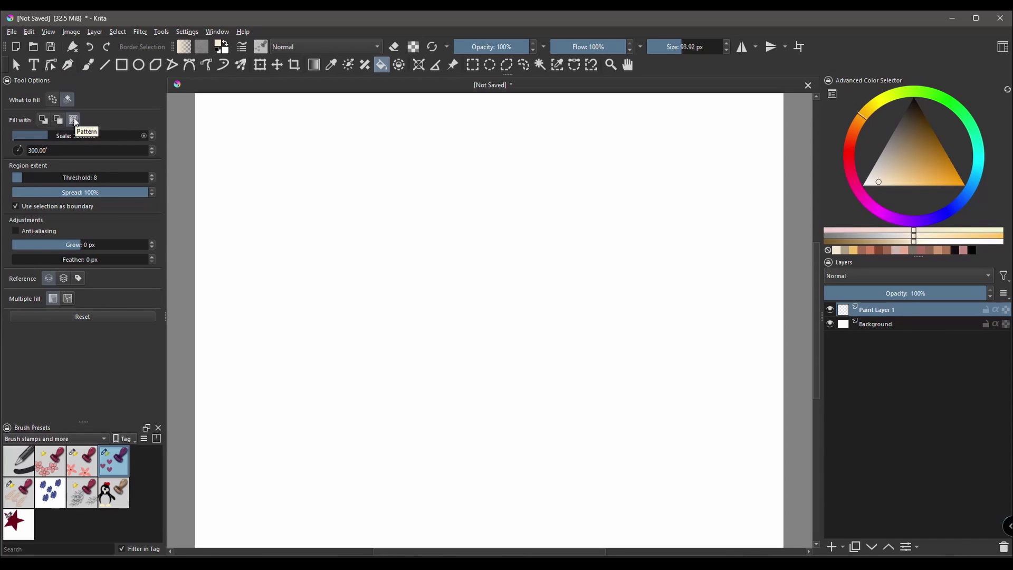
- Choose the 500 × 500 Baby Giraffe Pattern from the fill pattern list
click(202, 47)
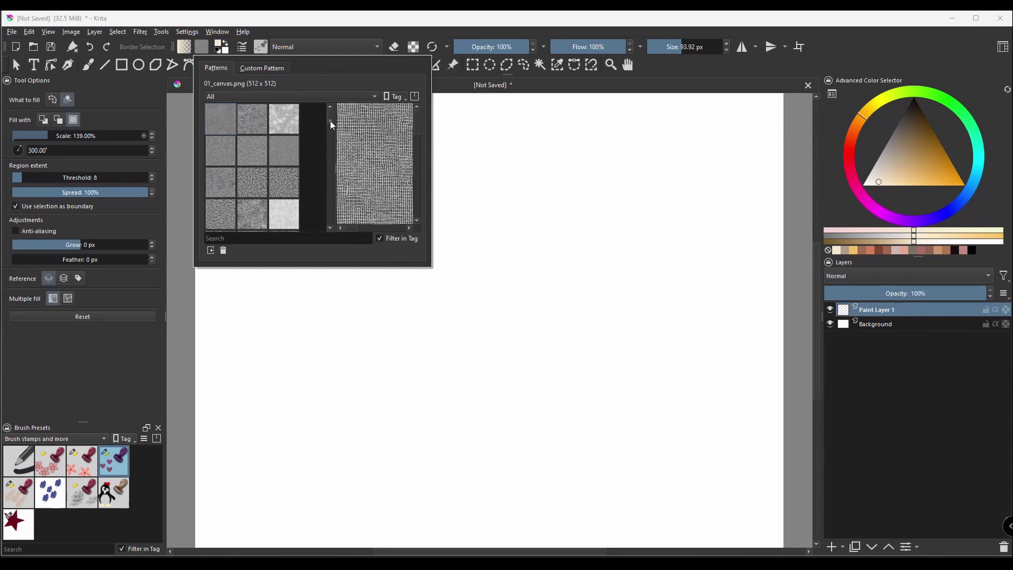
drag(331, 121, 334, 148)
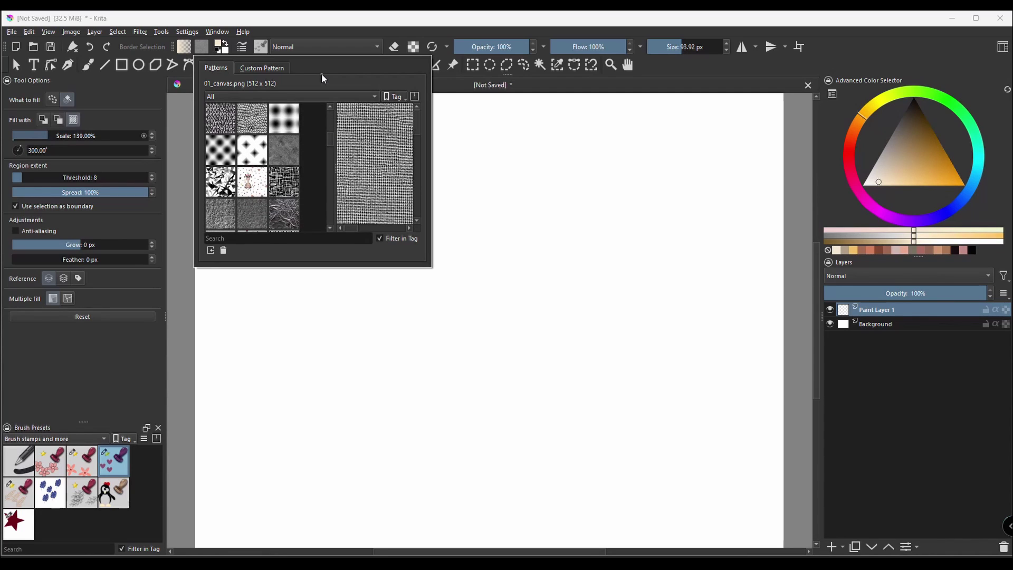
click(253, 188)
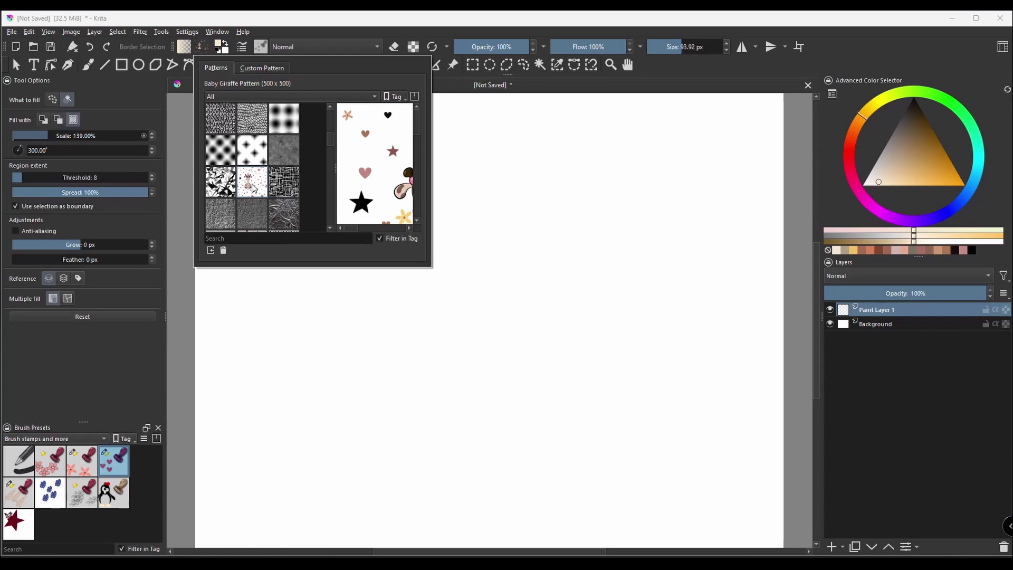
- Test-fill the canvas with the giraffe pattern, set rotation to 0°, then undo the tilted fill
click(568, 82)
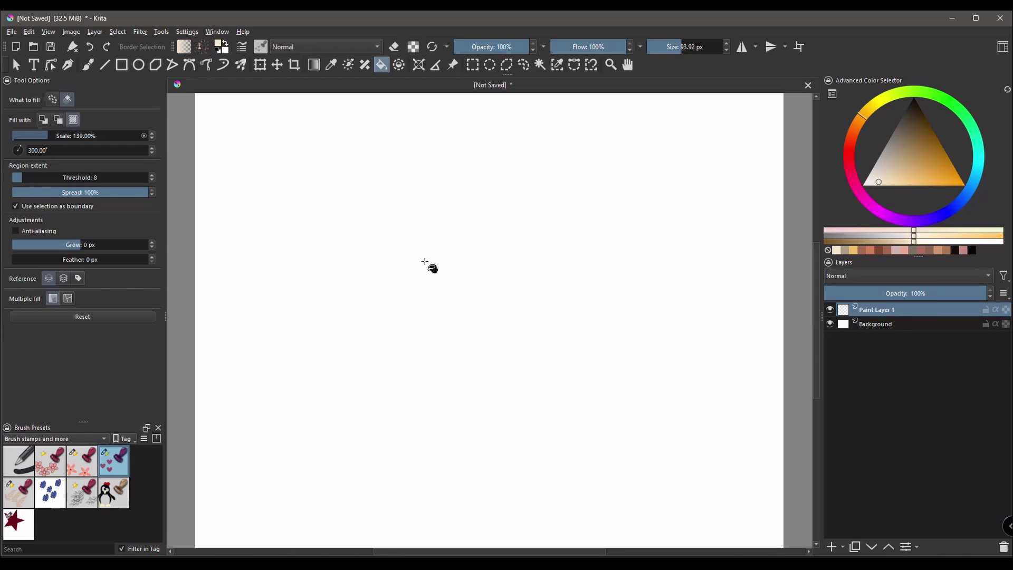
click(459, 257)
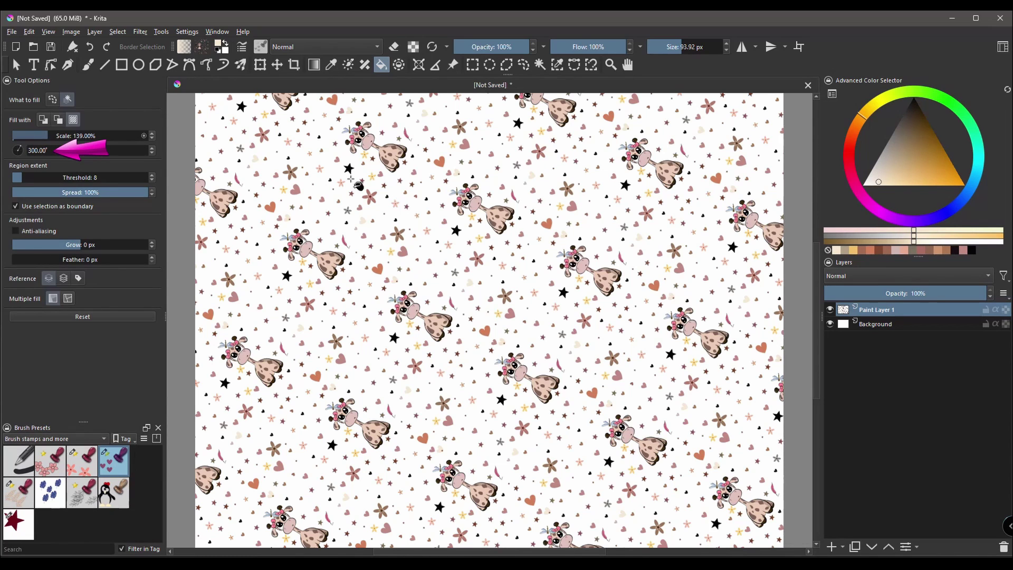
click(52, 152)
text(0)
key(Return)
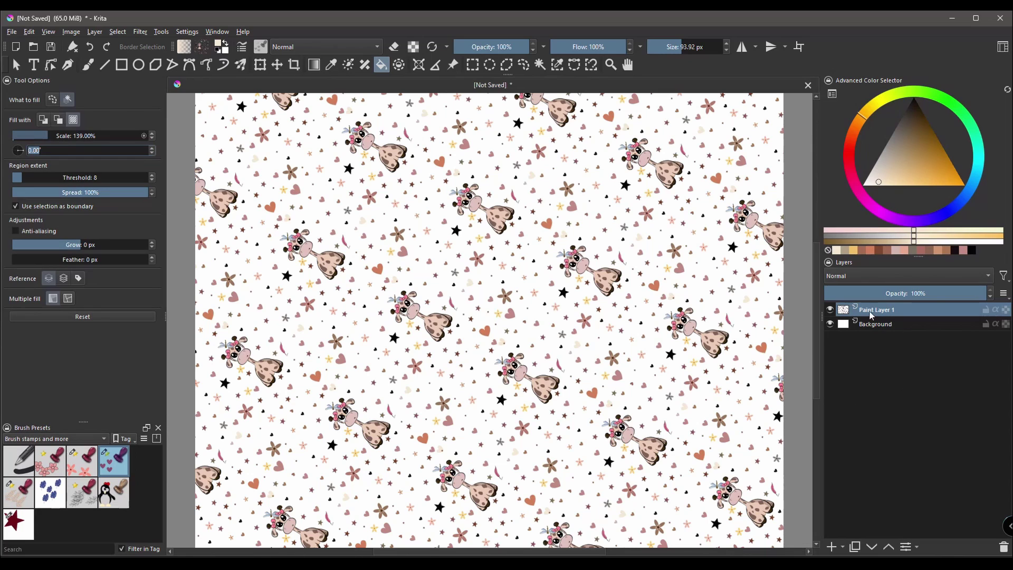
key(ctrl+z)
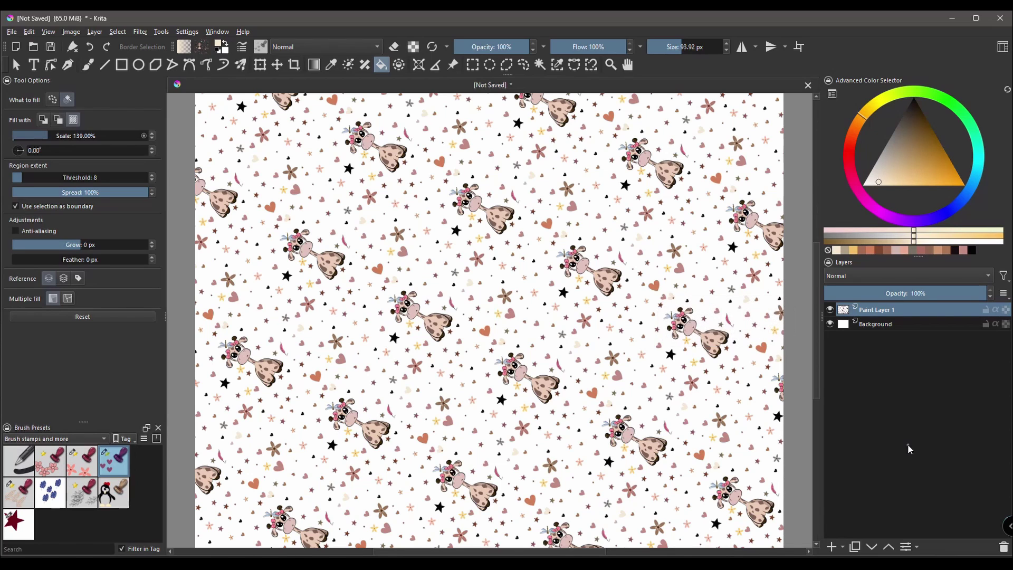
key(ctrl+z)
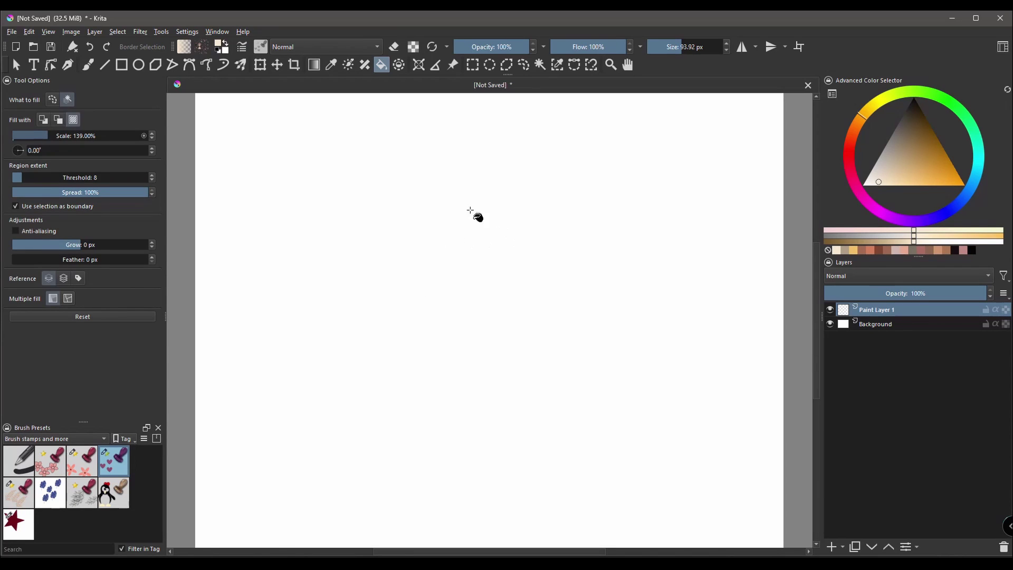
- Fill Paint Layer 1 with upright giraffe rows, set scale to 97.51%, then hide the layer
click(511, 293)
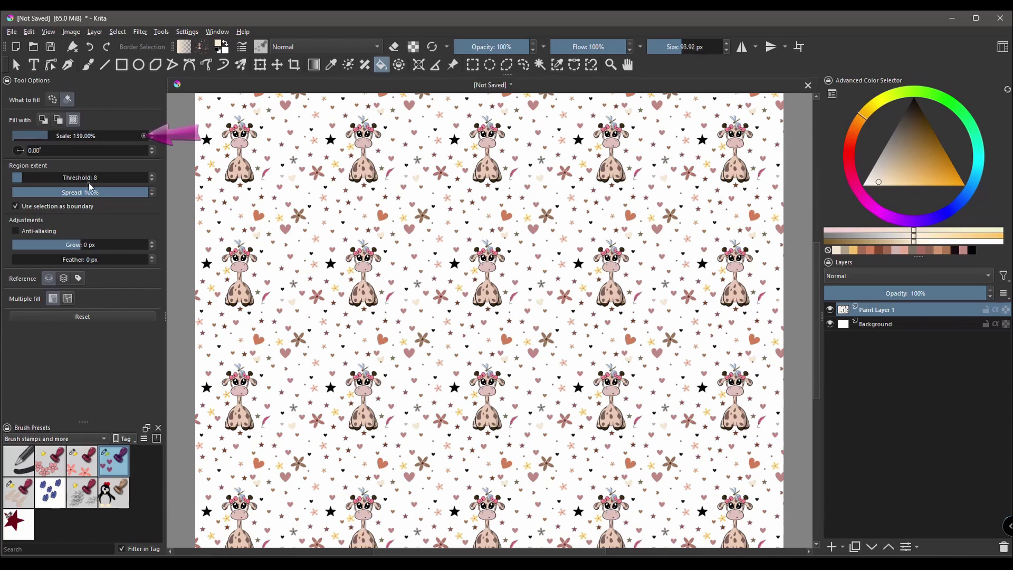
mouse_move(56, 135)
mouse_down()
mouse_move(136, 135)
mouse_move(35, 136)
mouse_up()
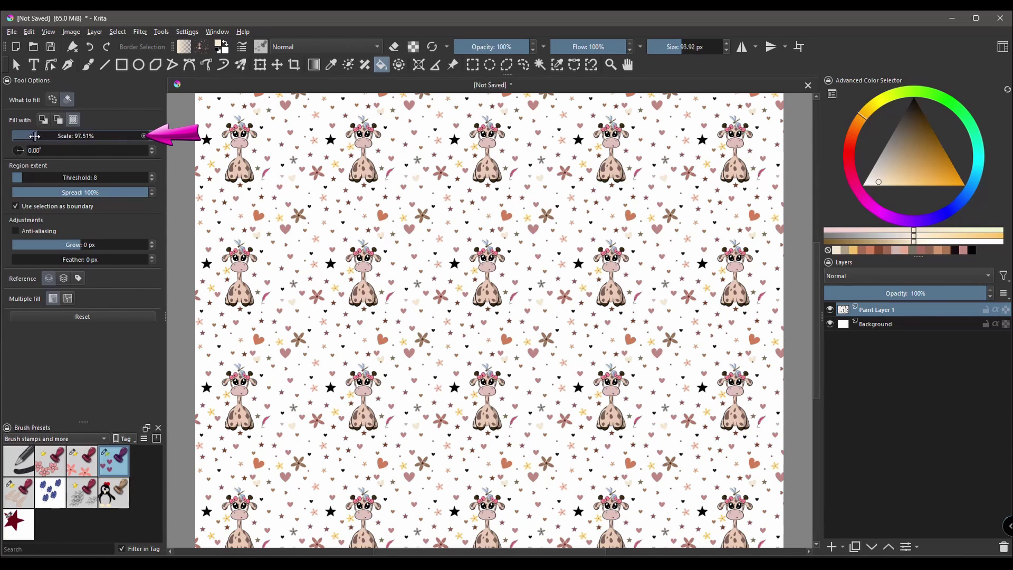
click(831, 310)
- Add Paint Layer 2 with a 33.20% scale fill, hide it, and show Paint Layer 1
click(832, 548)
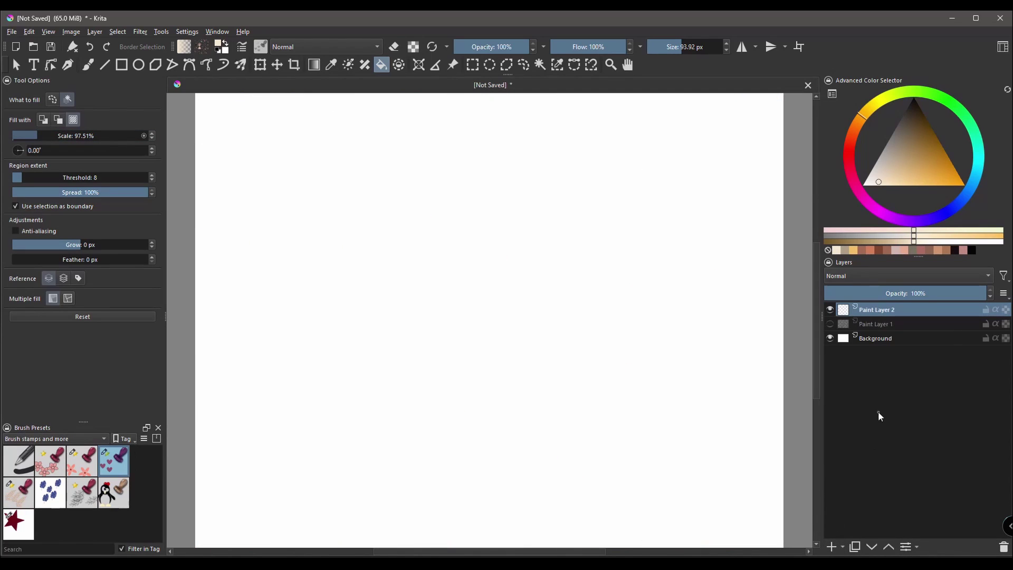
click(32, 135)
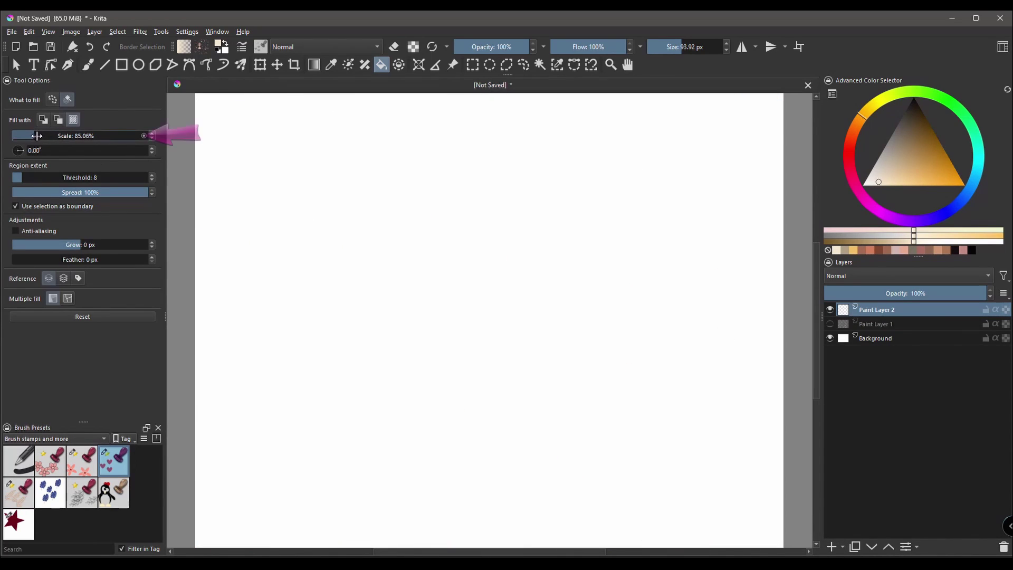
drag(32, 136, 26, 137)
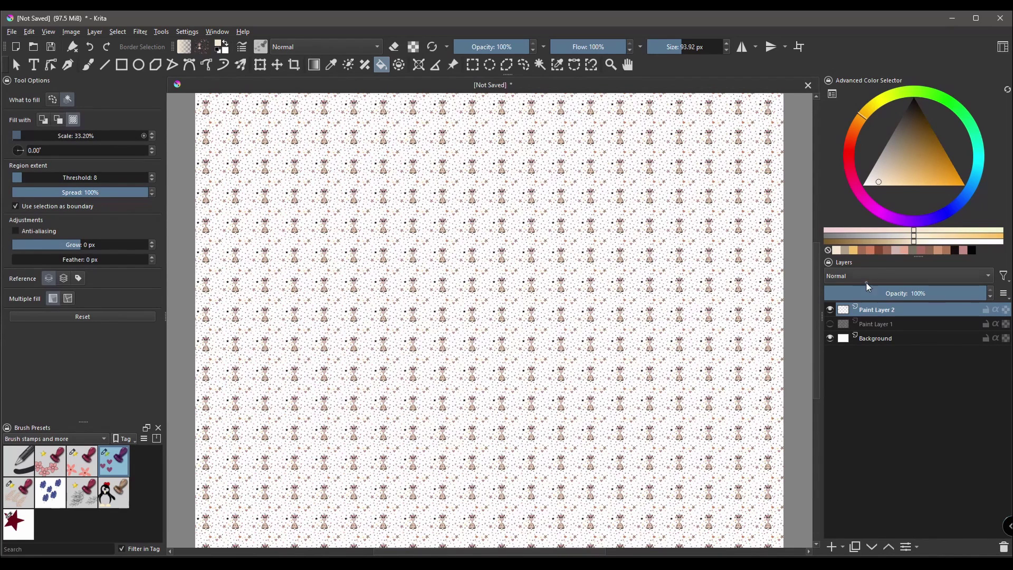
click(831, 310)
click(831, 324)
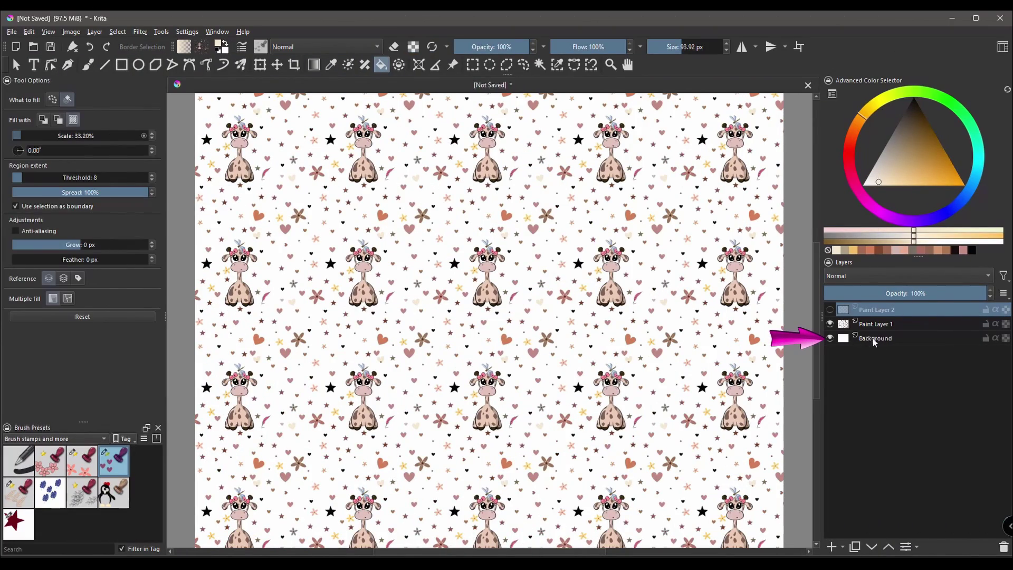
- Select the Background layer and fill it with beige
click(696, 342)
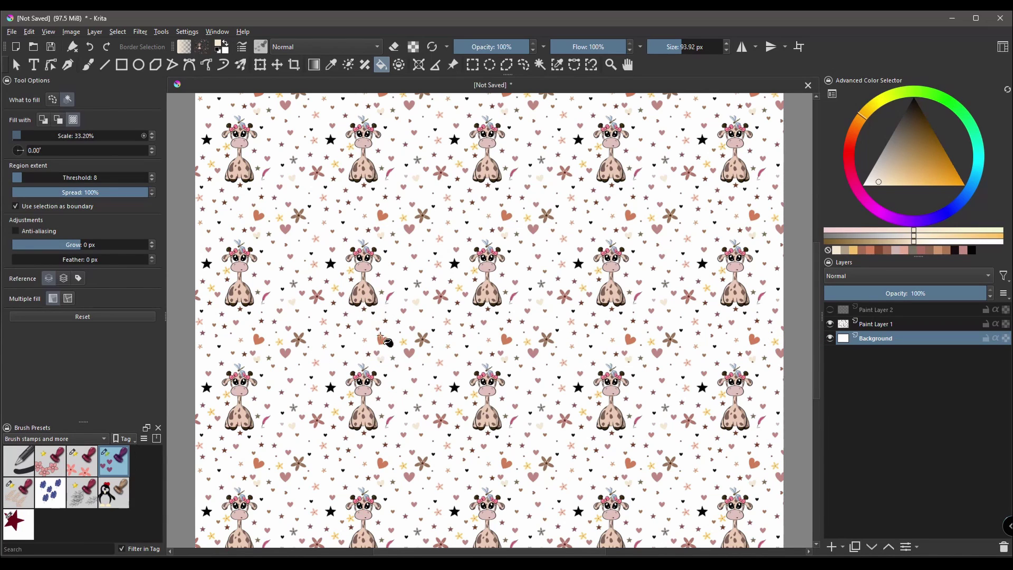
click(893, 163)
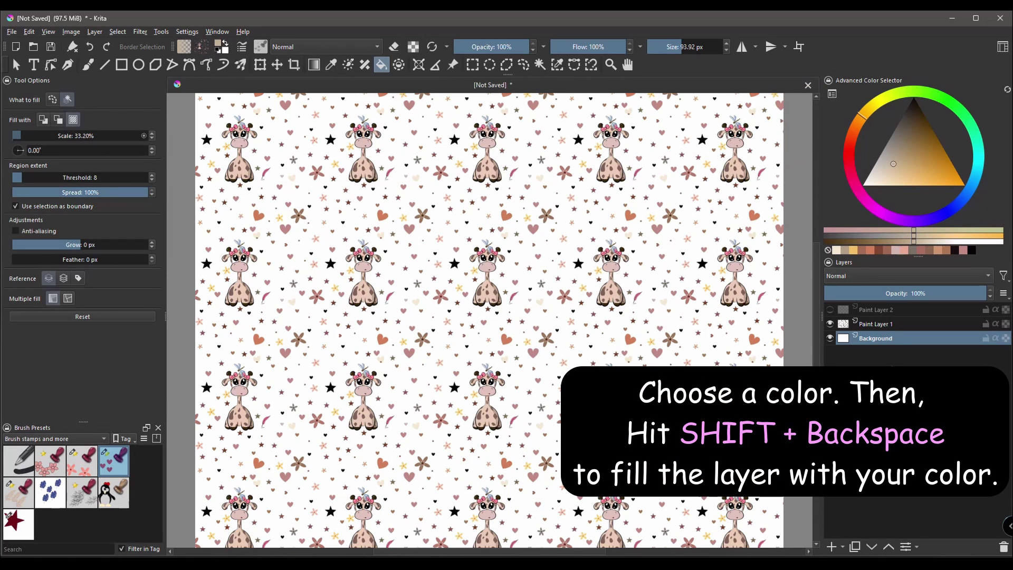
key(shift+BackSpace)
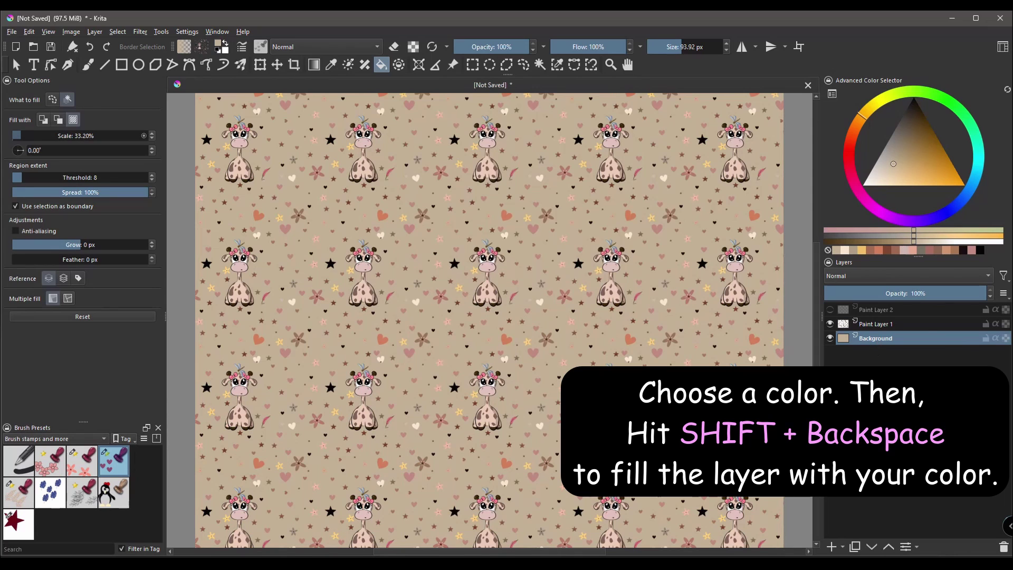
- Refill the Background layer with a pink shade
click(850, 154)
click(901, 171)
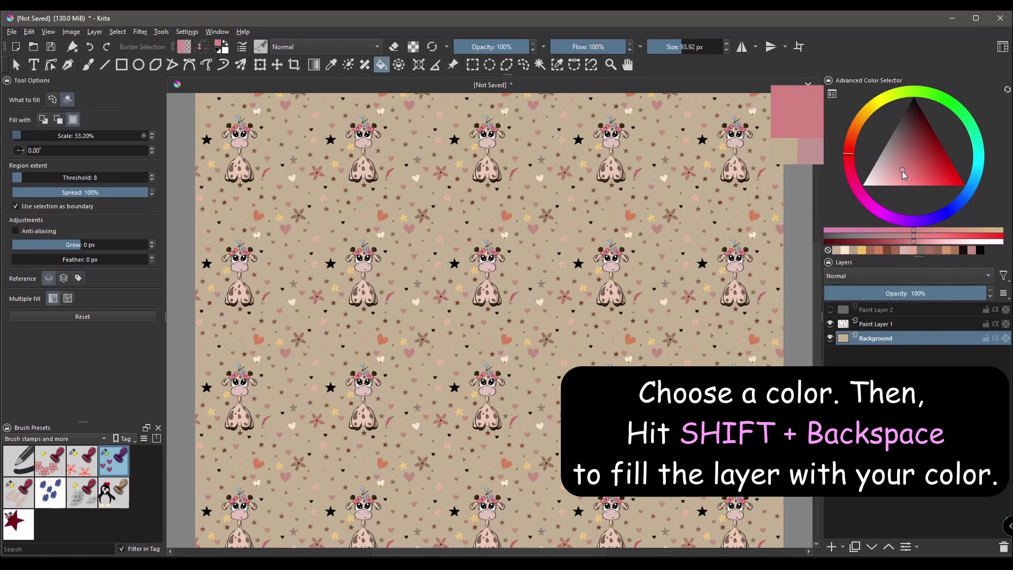
key(shift+BackSpace)
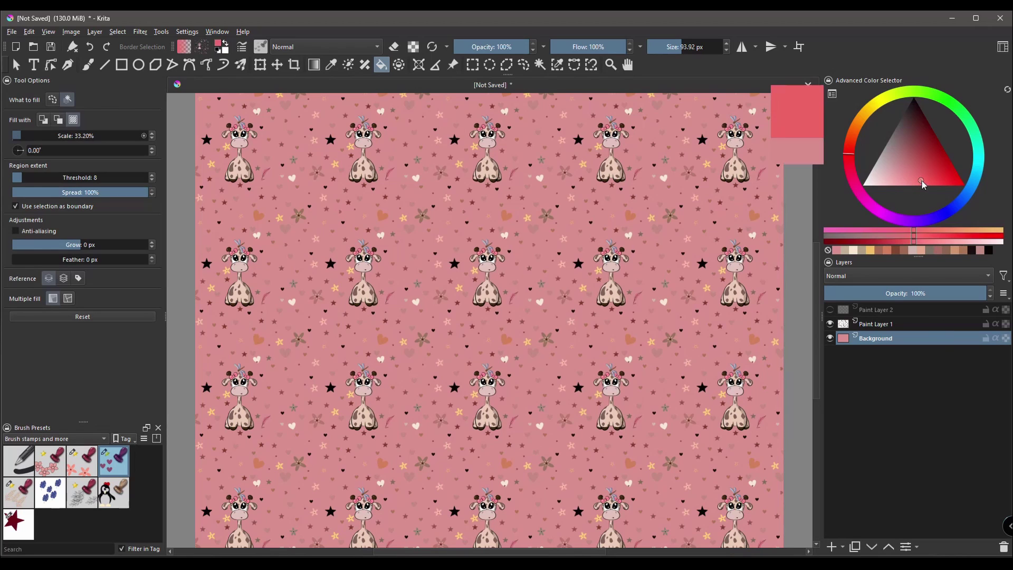
- Refill the Background layer with a light blue
click(950, 211)
click(911, 164)
click(906, 160)
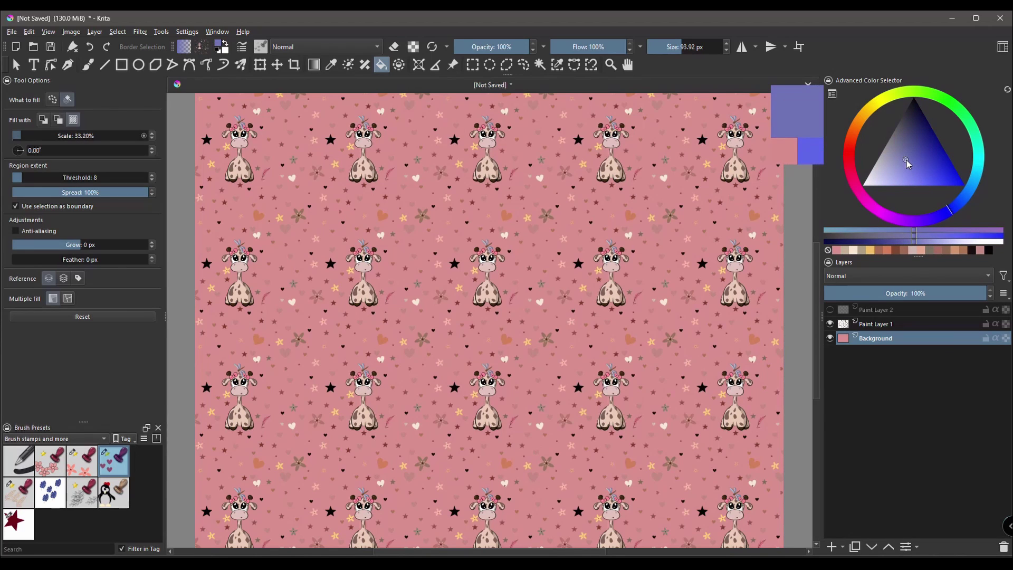
key(shift+BackSpace)
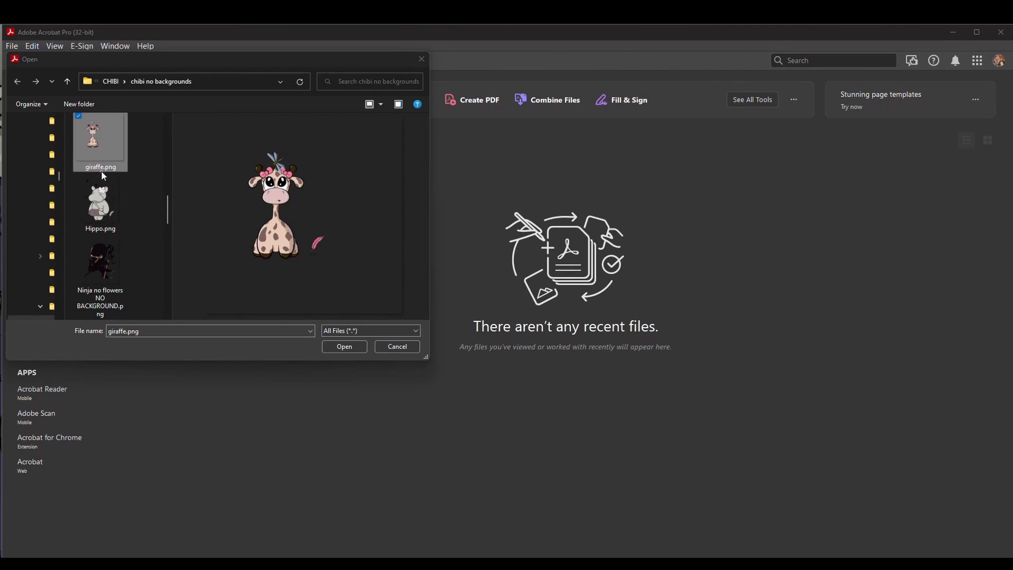
- Open giraffe.png from the chibi no backgrounds folder so Acrobat turns it into giraffe.pdf
click(344, 347)
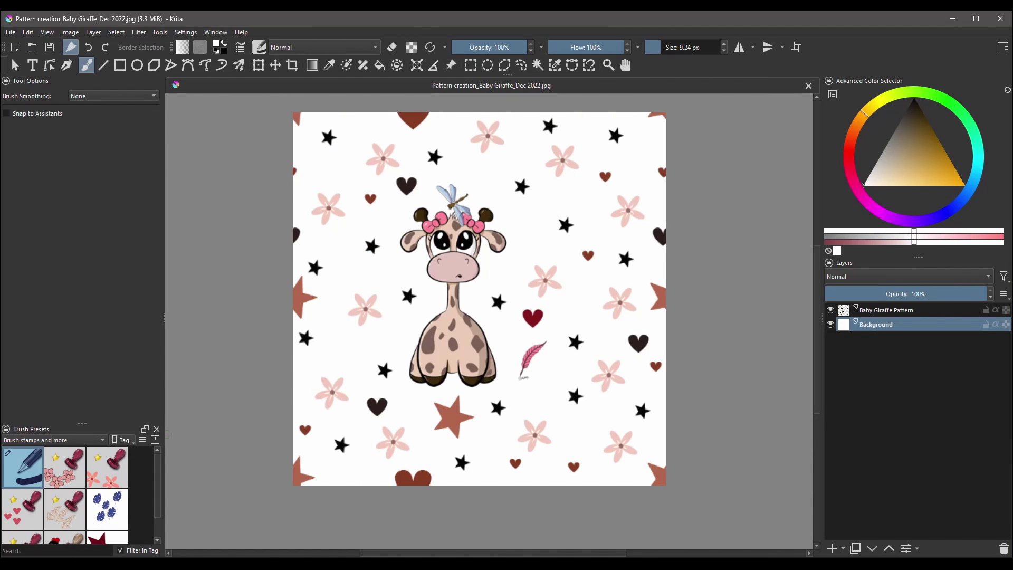
- Save the baby giraffe tile under a new format, choosing TIFF image (*.tif *.tiff)
click(10, 32)
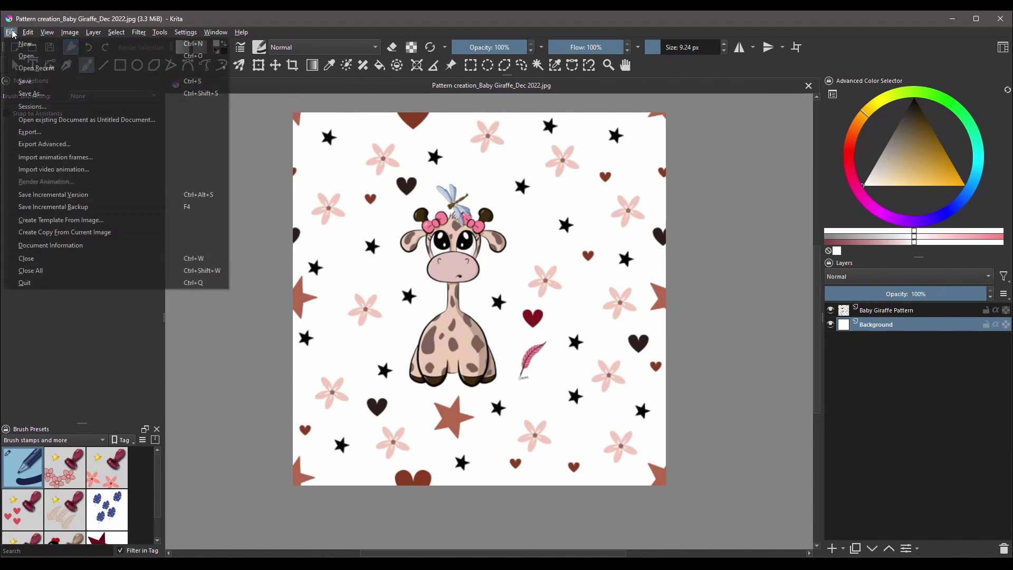
click(41, 94)
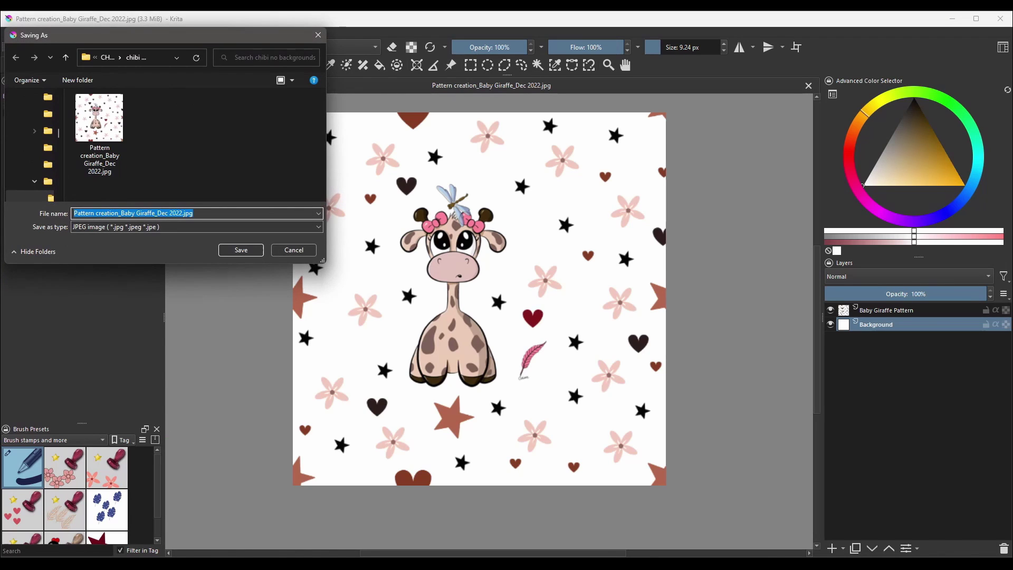
click(319, 227)
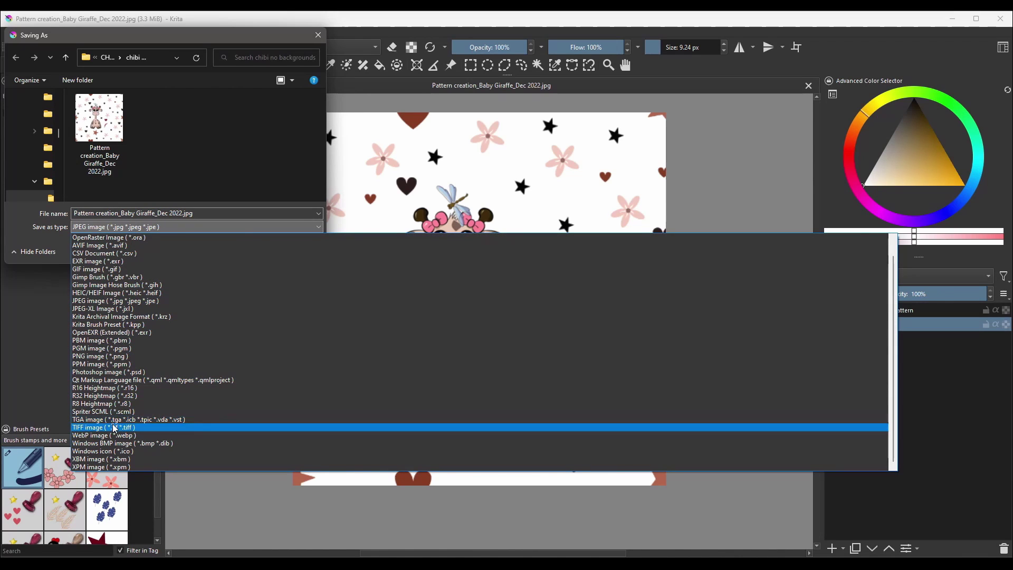
click(81, 428)
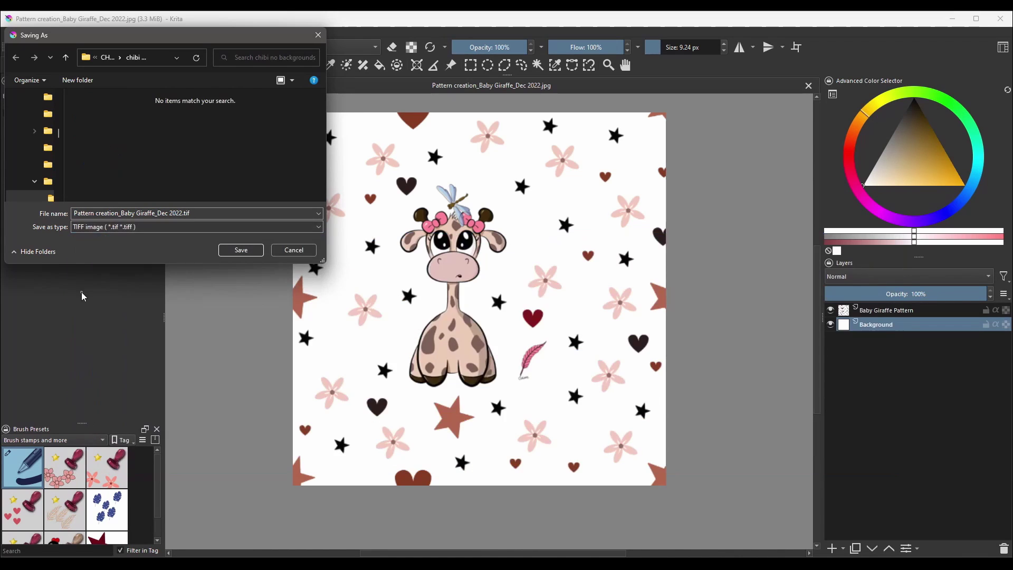
click(243, 250)
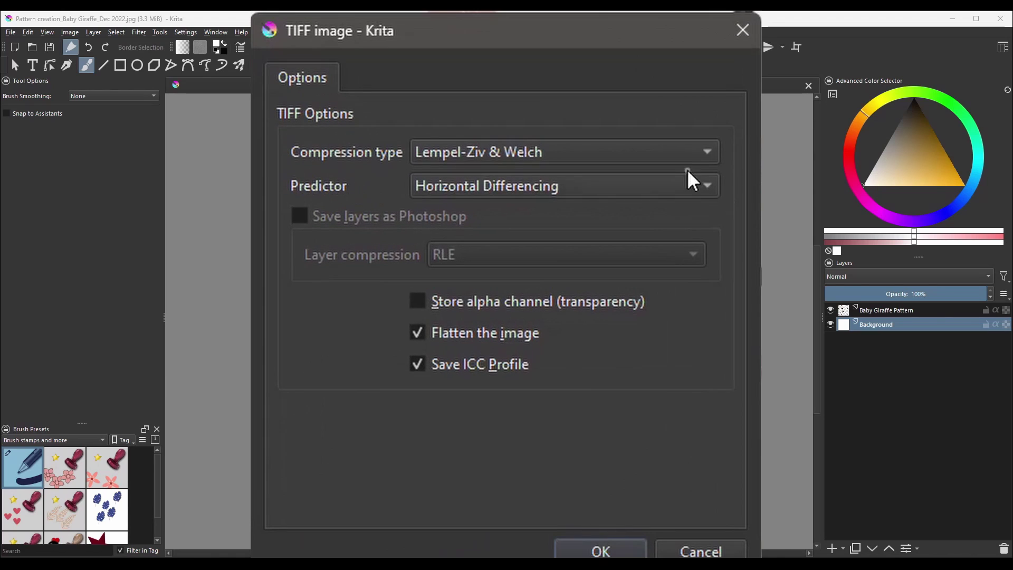
- Keep Lempel-Ziv & Welch compression and save Pattern creation_Baby Giraffe_Dec 2022.tif
click(704, 152)
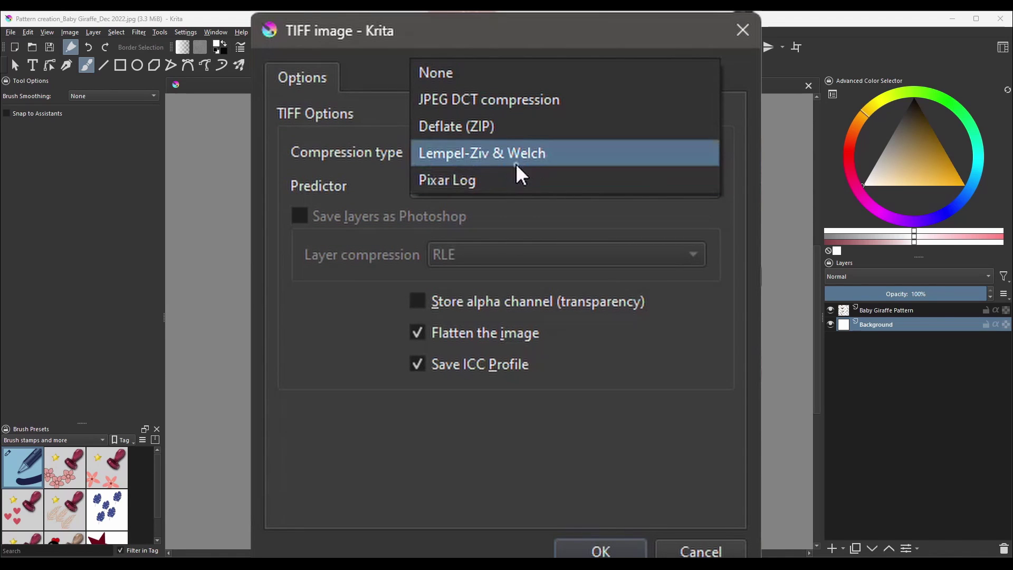
click(554, 156)
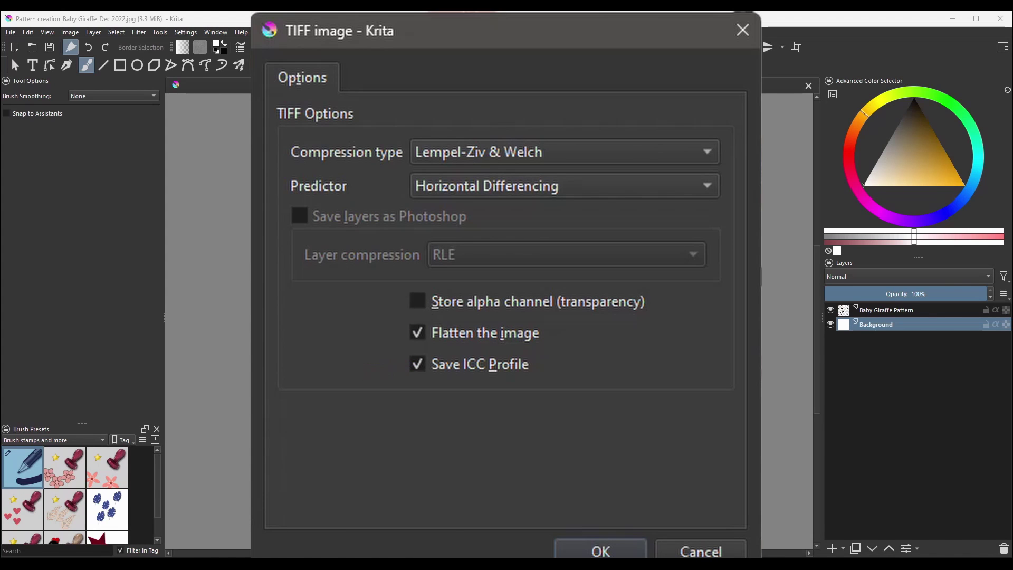
click(600, 552)
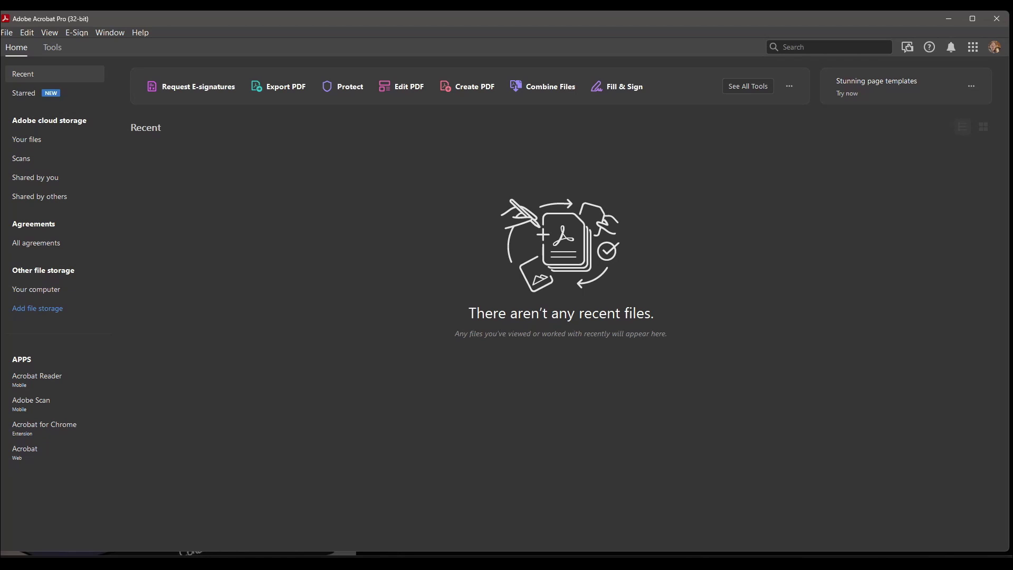
- Open Pattern creation_Baby Giraffe_Dec 2022.tif in Acrobat using the All Files (*.*) filter
click(6, 33)
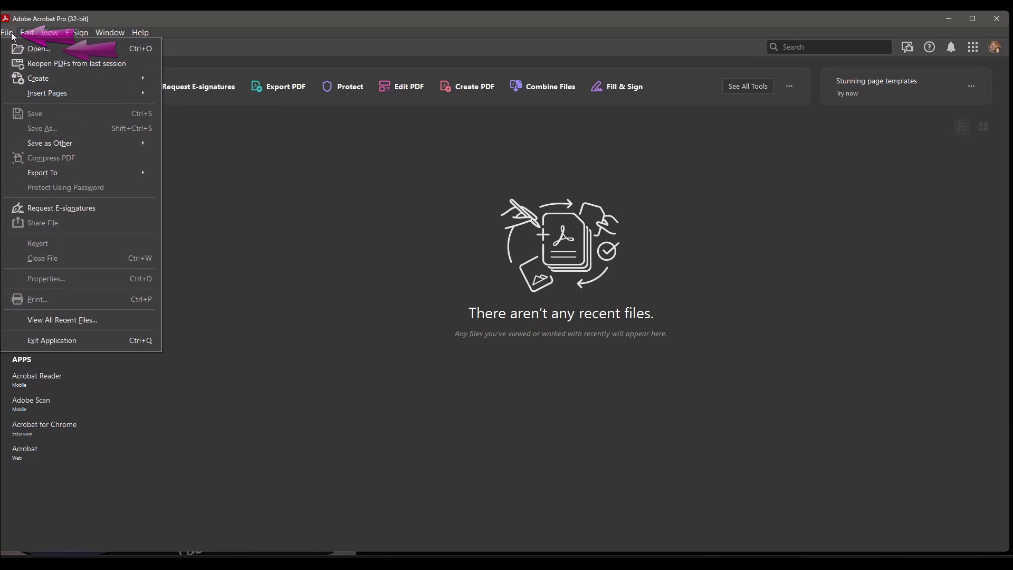
click(60, 51)
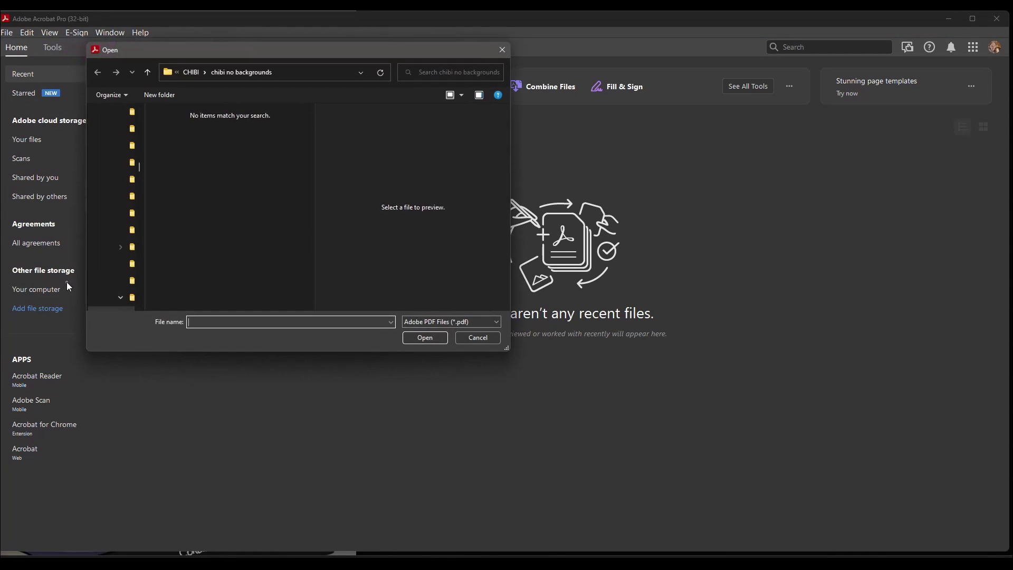
click(492, 324)
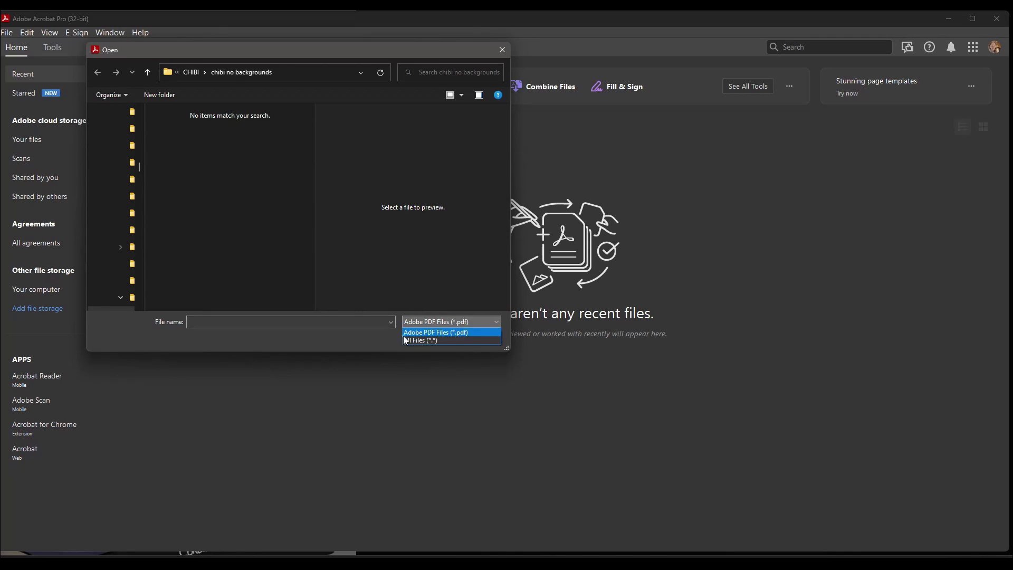
click(432, 340)
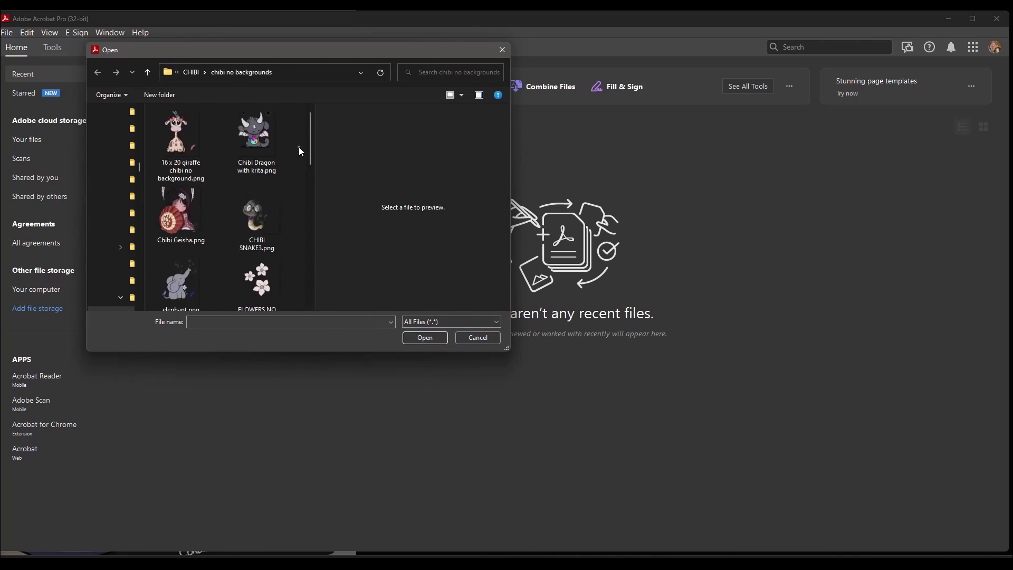
drag(310, 151, 312, 271)
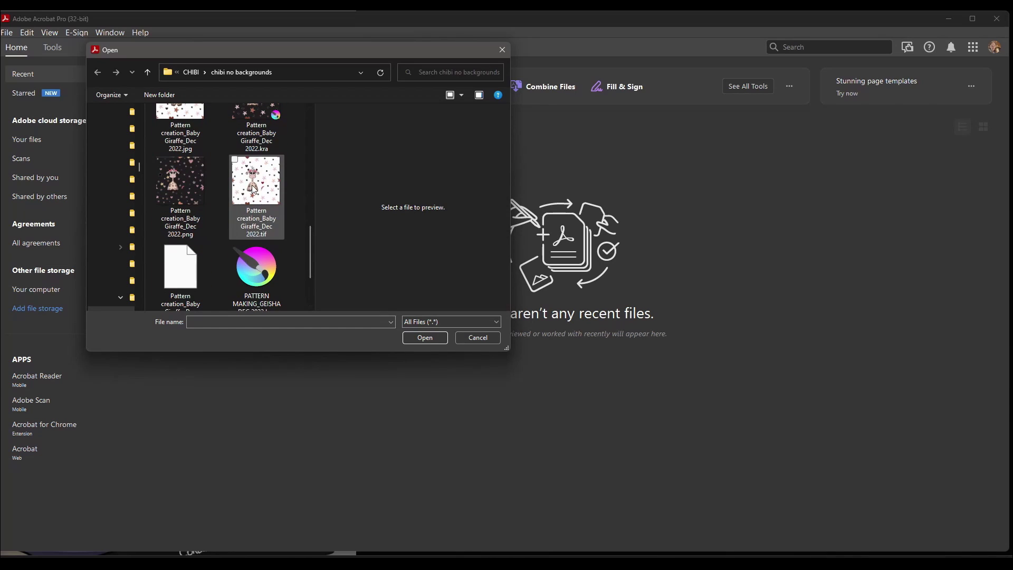
click(255, 187)
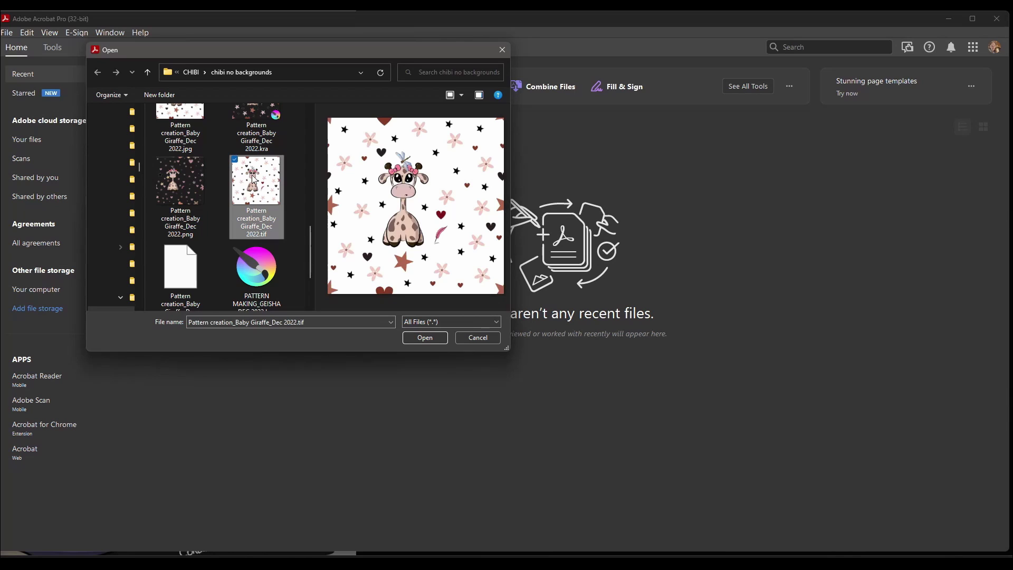
click(426, 338)
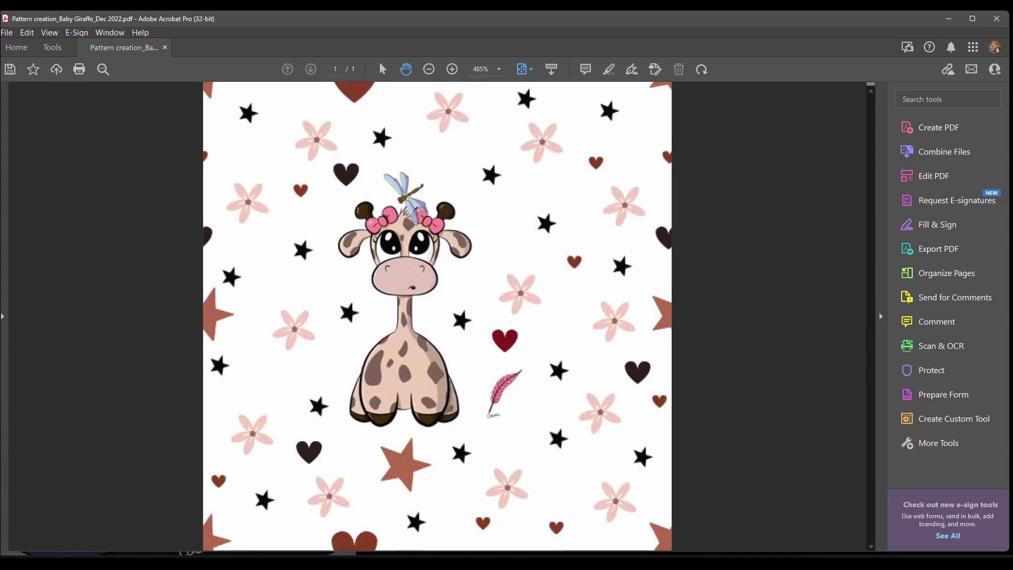
- Save the converted page as Pattern creation_Baby Giraffe_Dec 2022.pdf into chibi no backgrounds
click(7, 33)
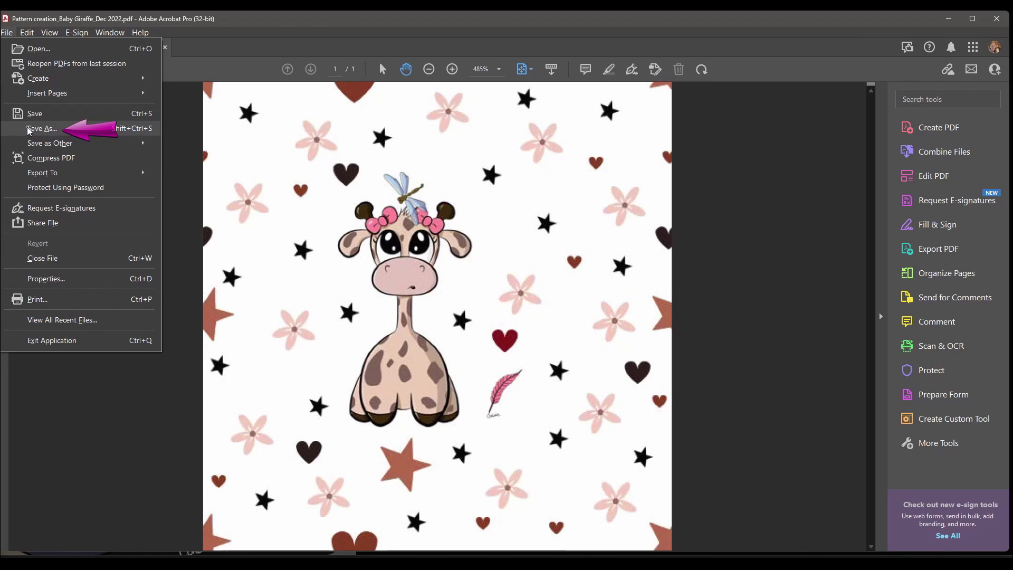
click(42, 130)
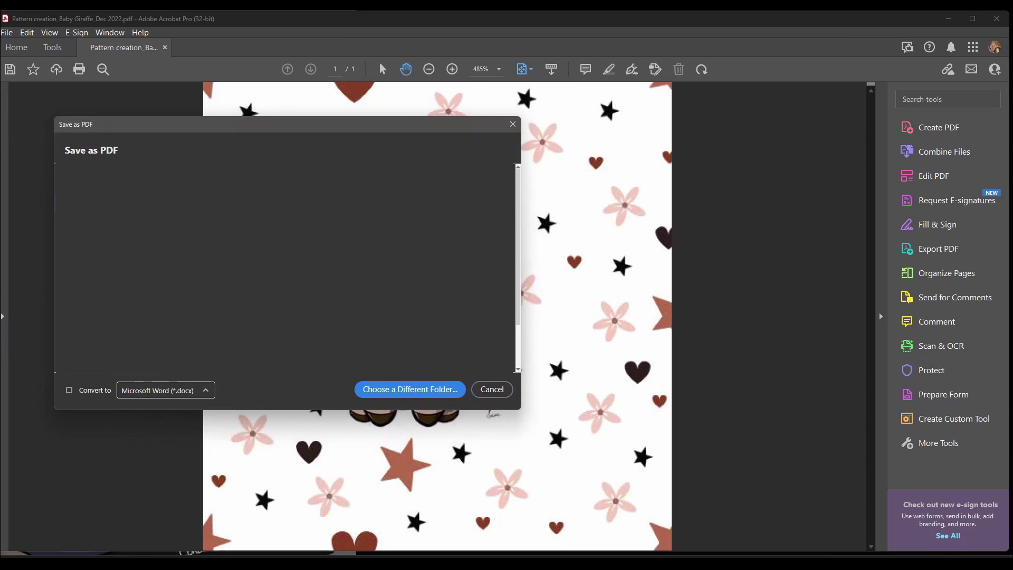
click(409, 388)
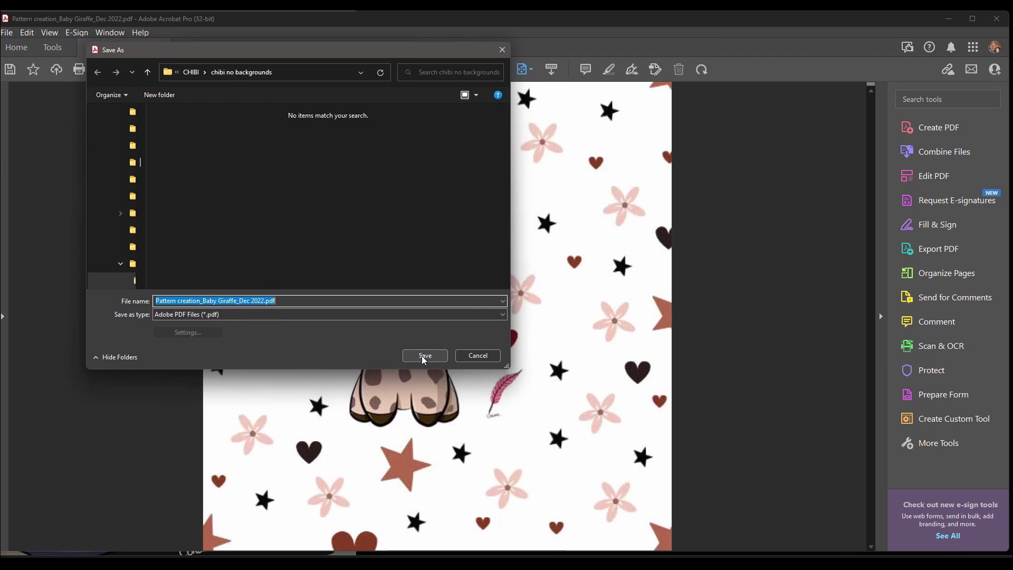
click(424, 357)
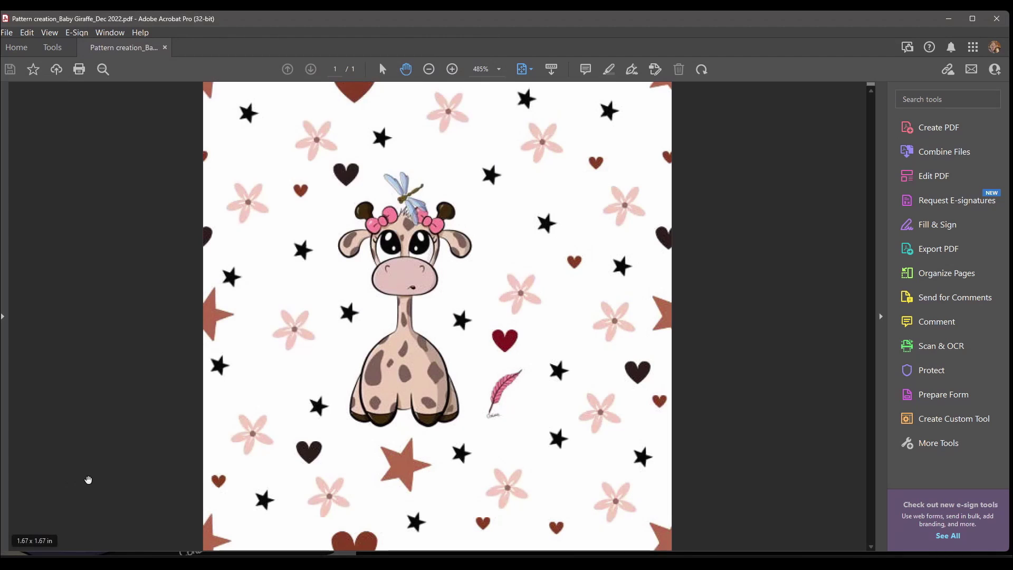